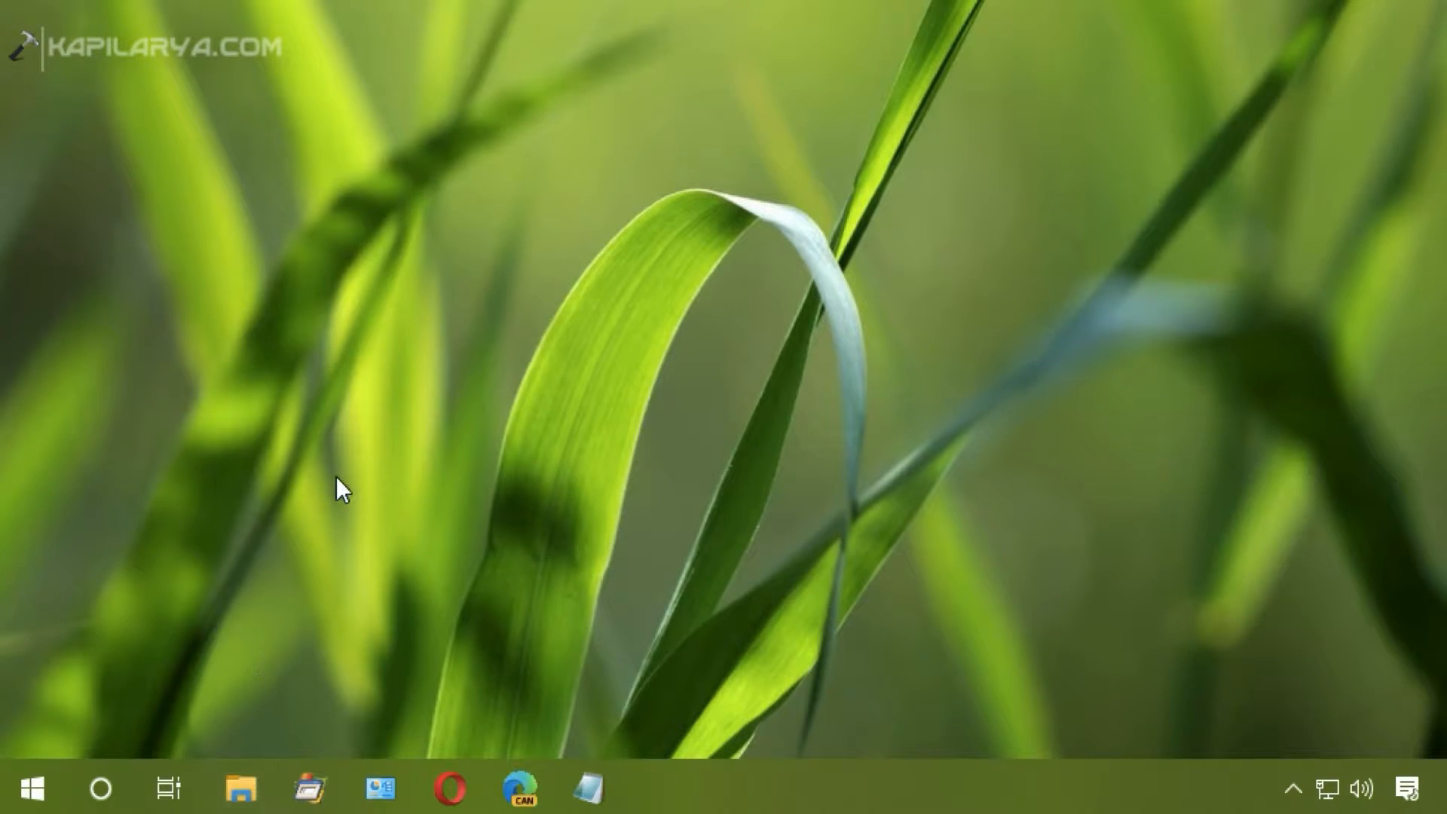
Step: Open File Explorer at This PC to view the folders listed there, and close the window
key("super+e")
left_click(471, 345)
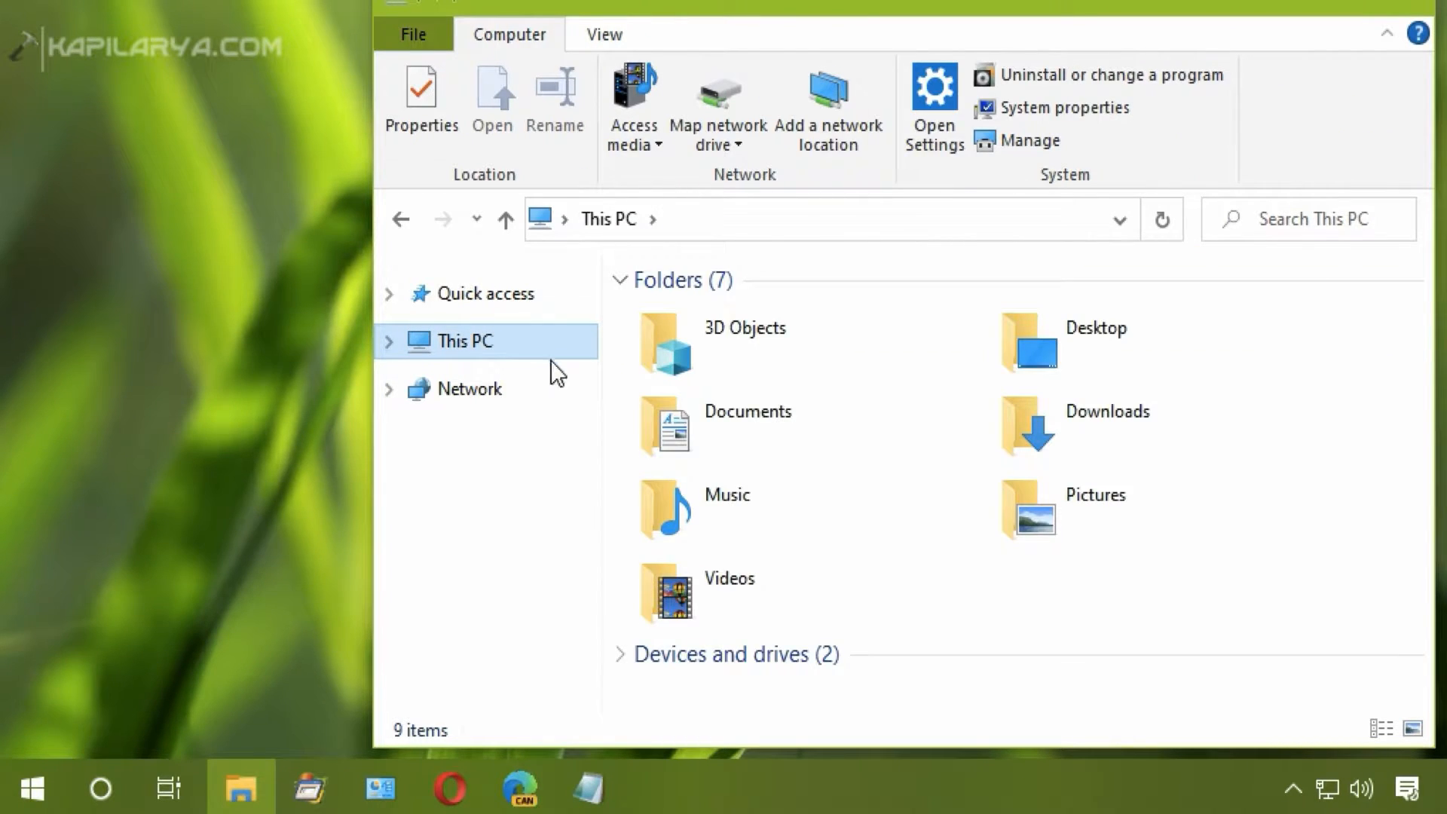
left_click_drag(813, 11, 775, 39)
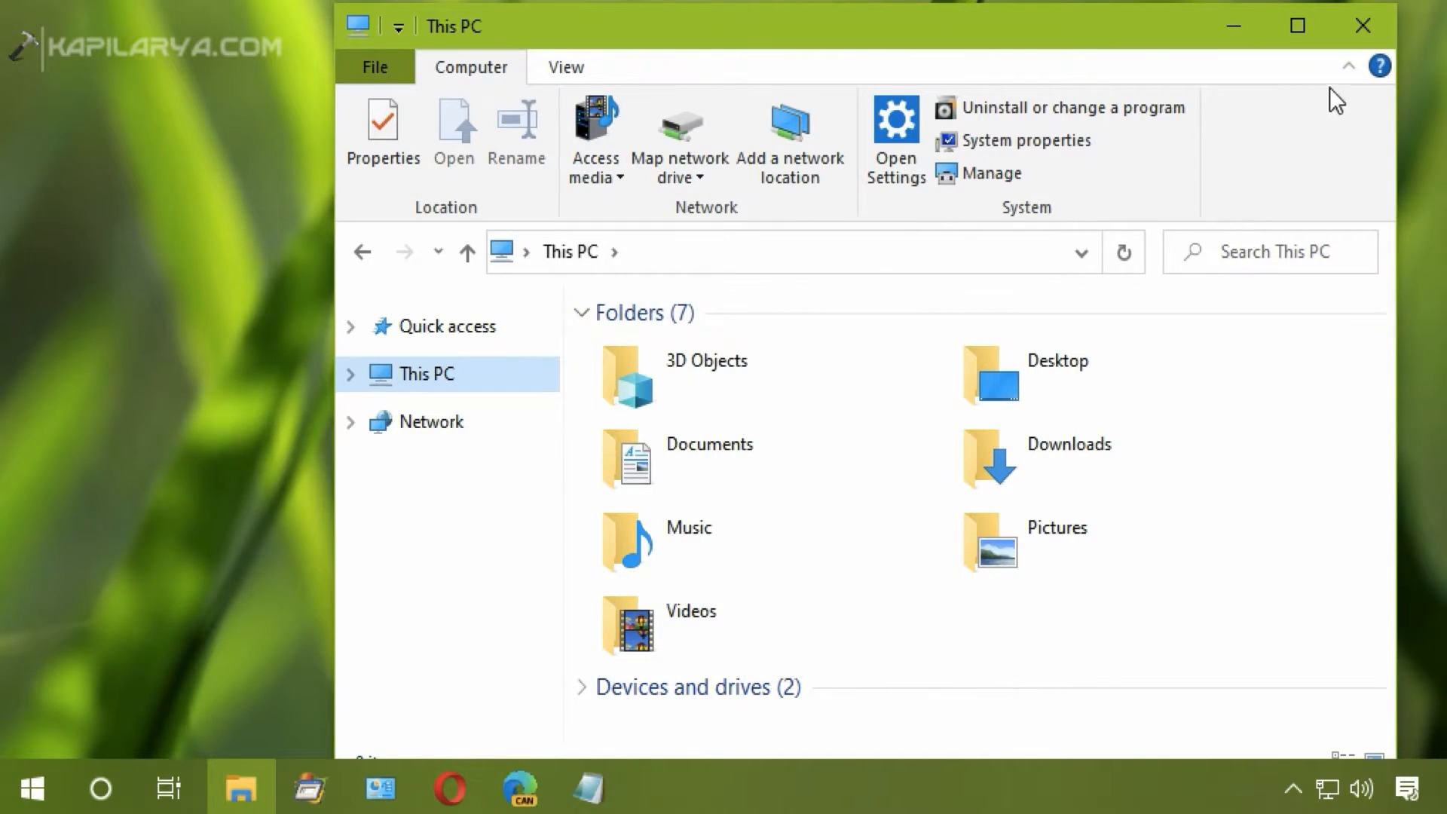
left_click(1361, 30)
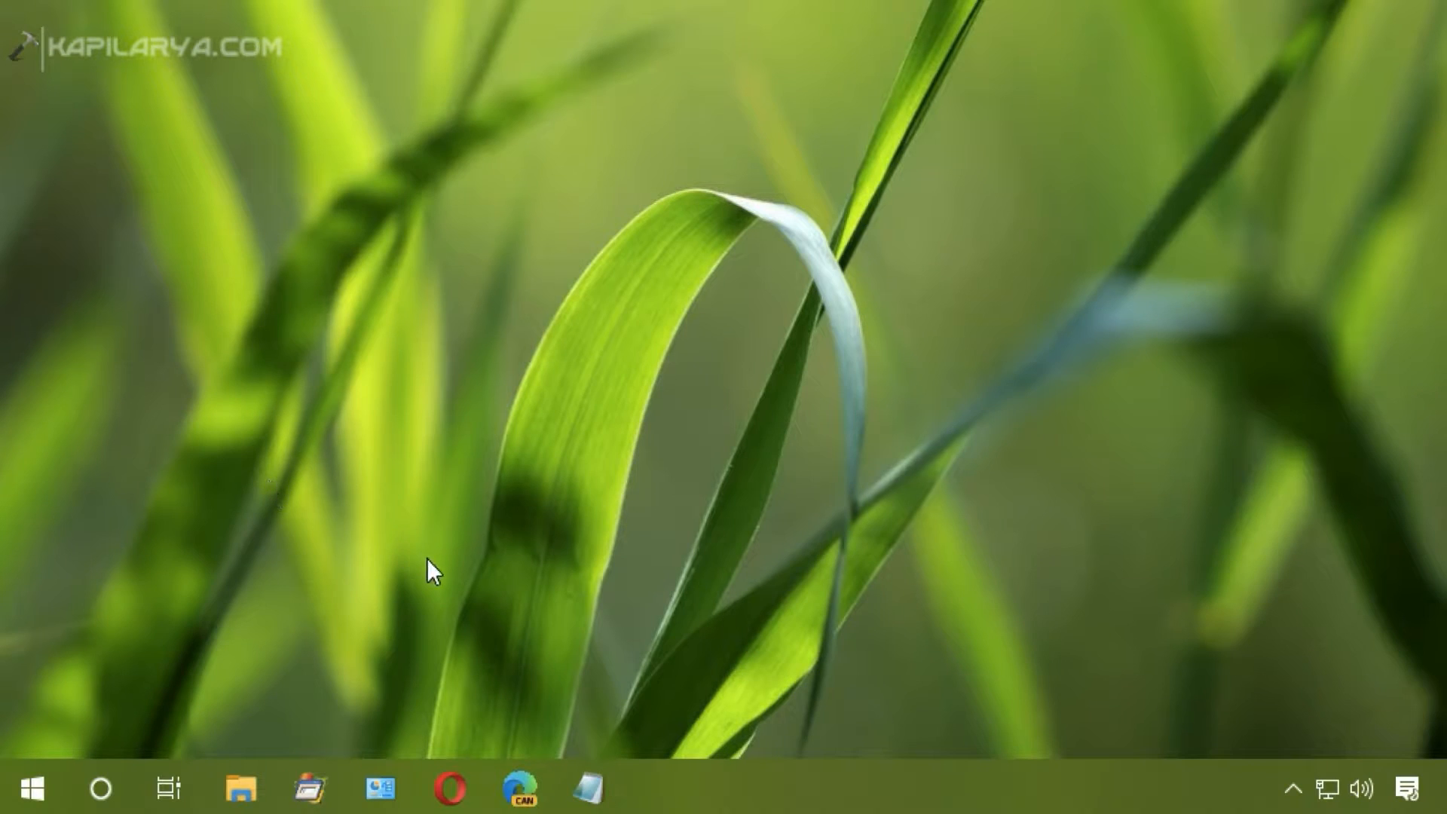
Step: In the Remove Folders This PC.txt notes in Notepad, examine the Pictures entry's registry path, ThisPCPolicy value name and Hide data
left_click(588, 789)
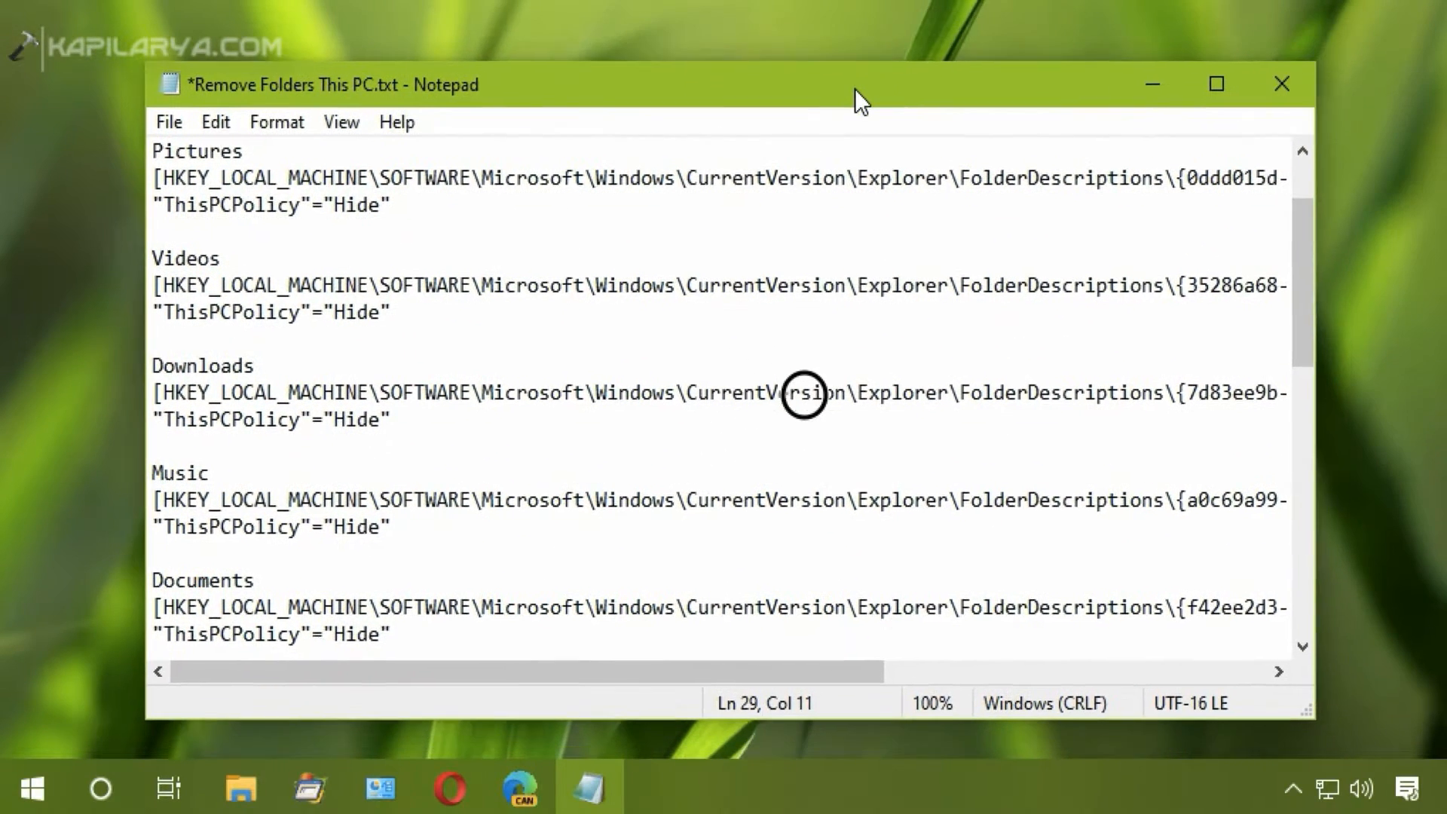
scroll(760, 256, "up", 2)
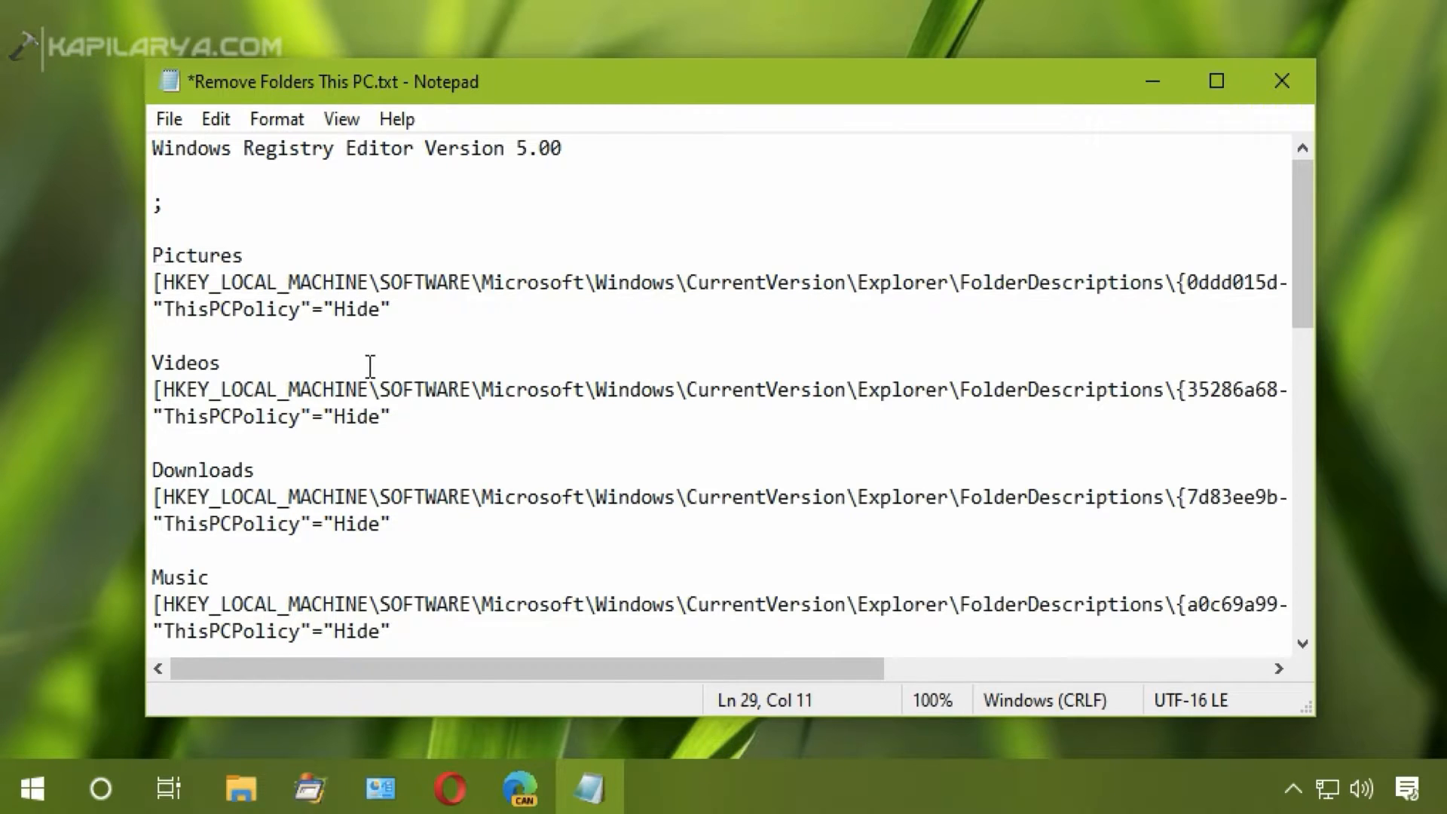
left_click(165, 284)
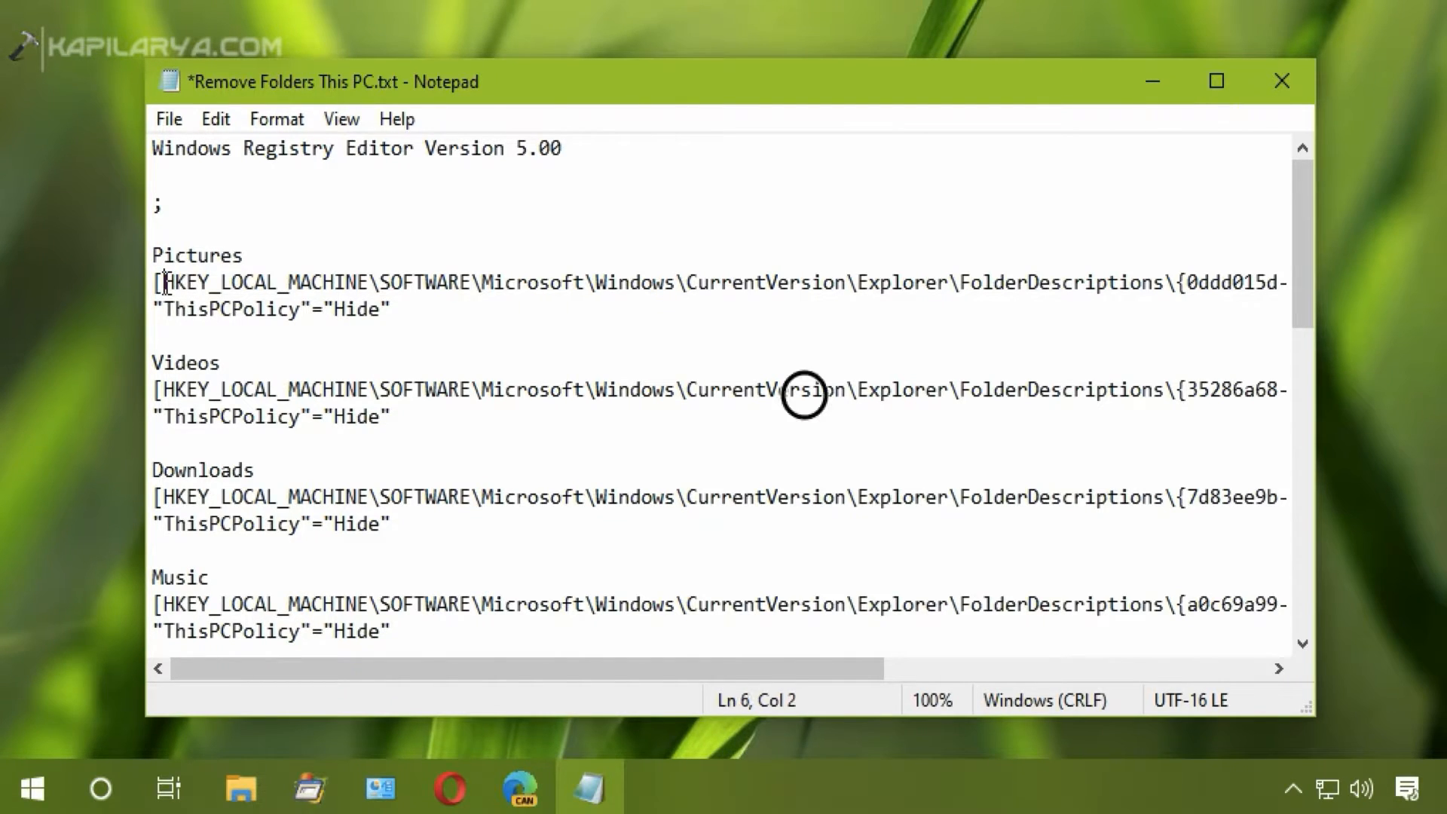
left_click_drag(165, 284, 1267, 284)
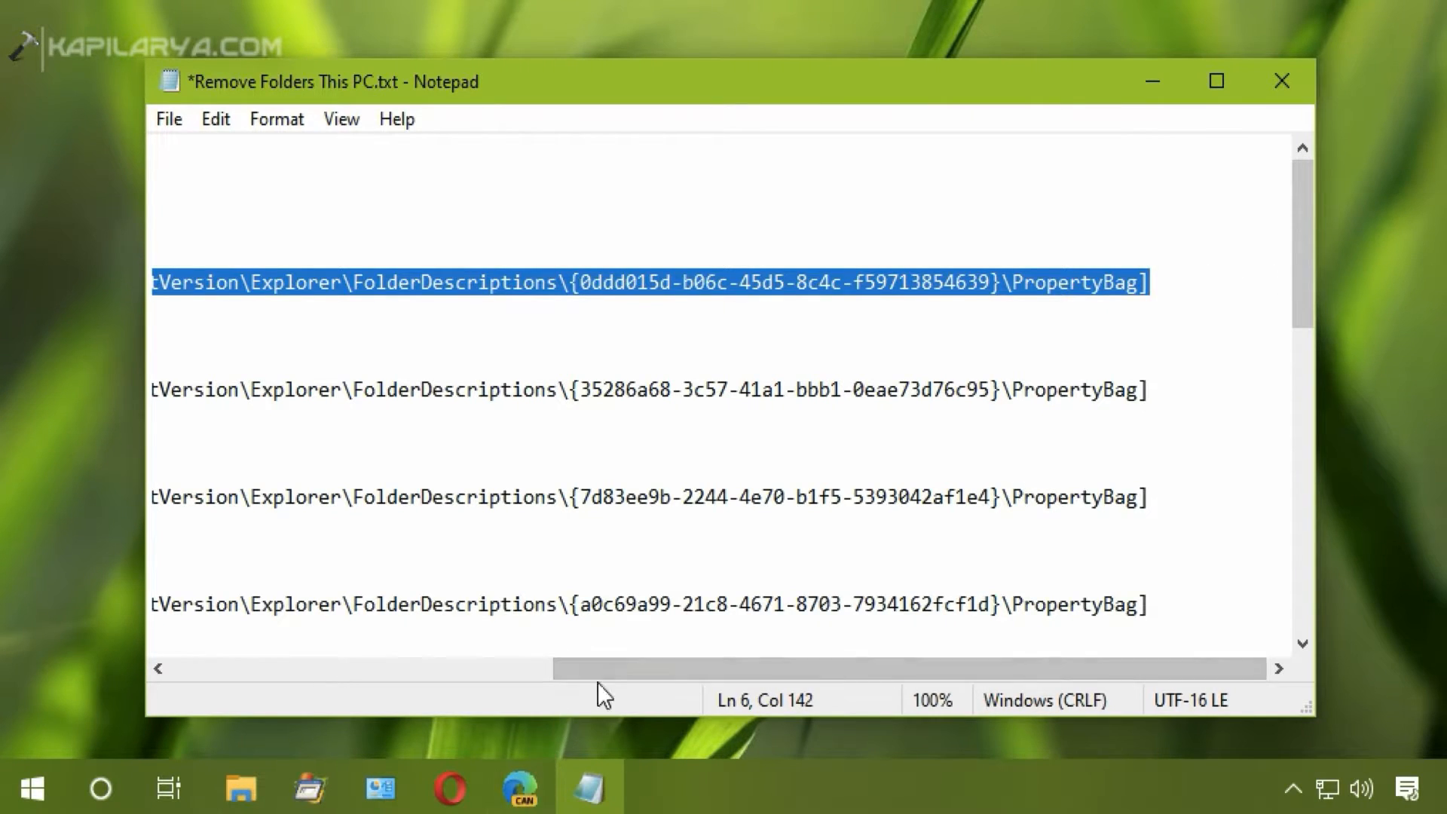
left_click_drag(609, 668, 170, 667)
left_click_drag(165, 305, 301, 309)
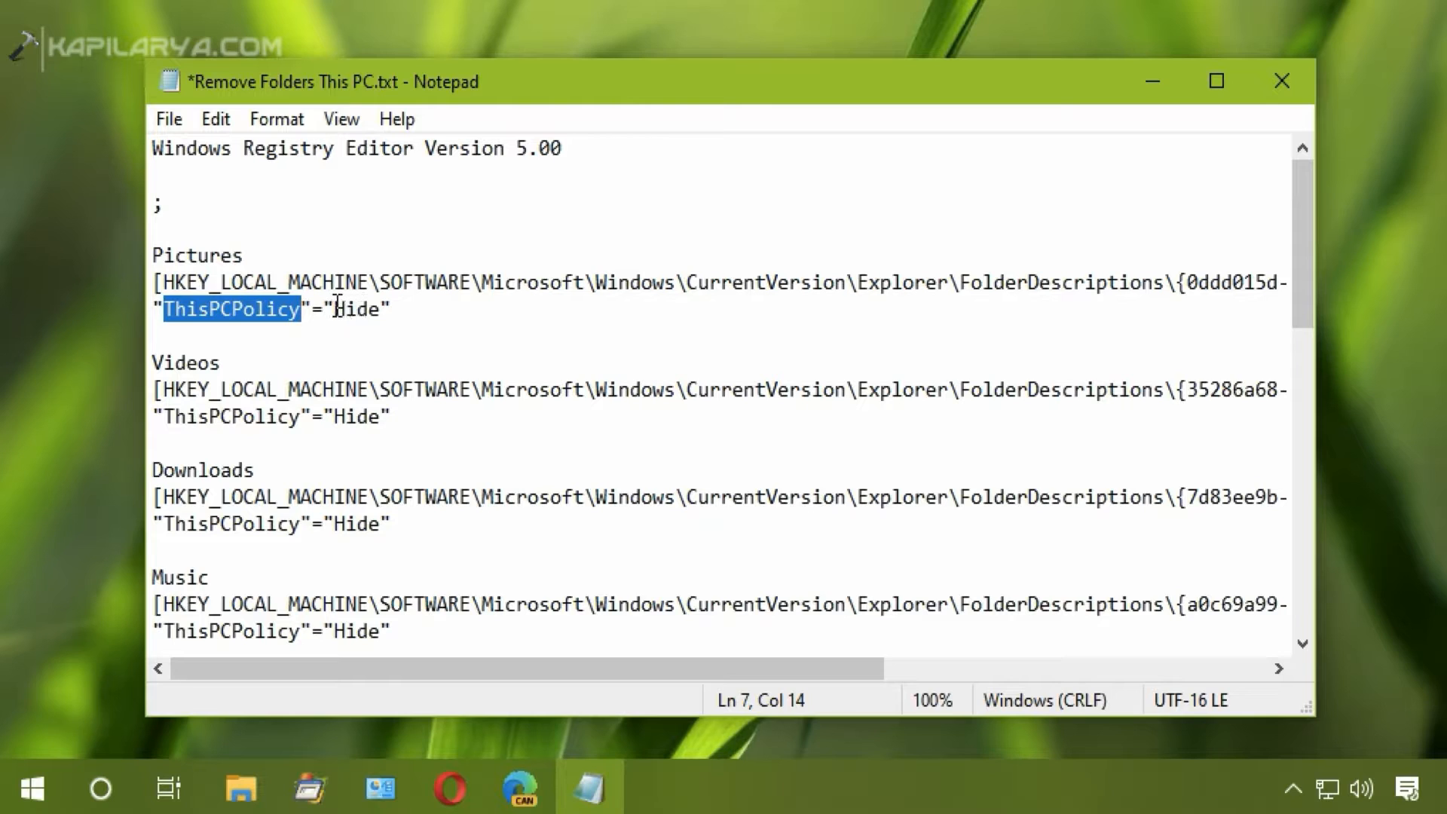
left_click_drag(336, 309, 384, 309)
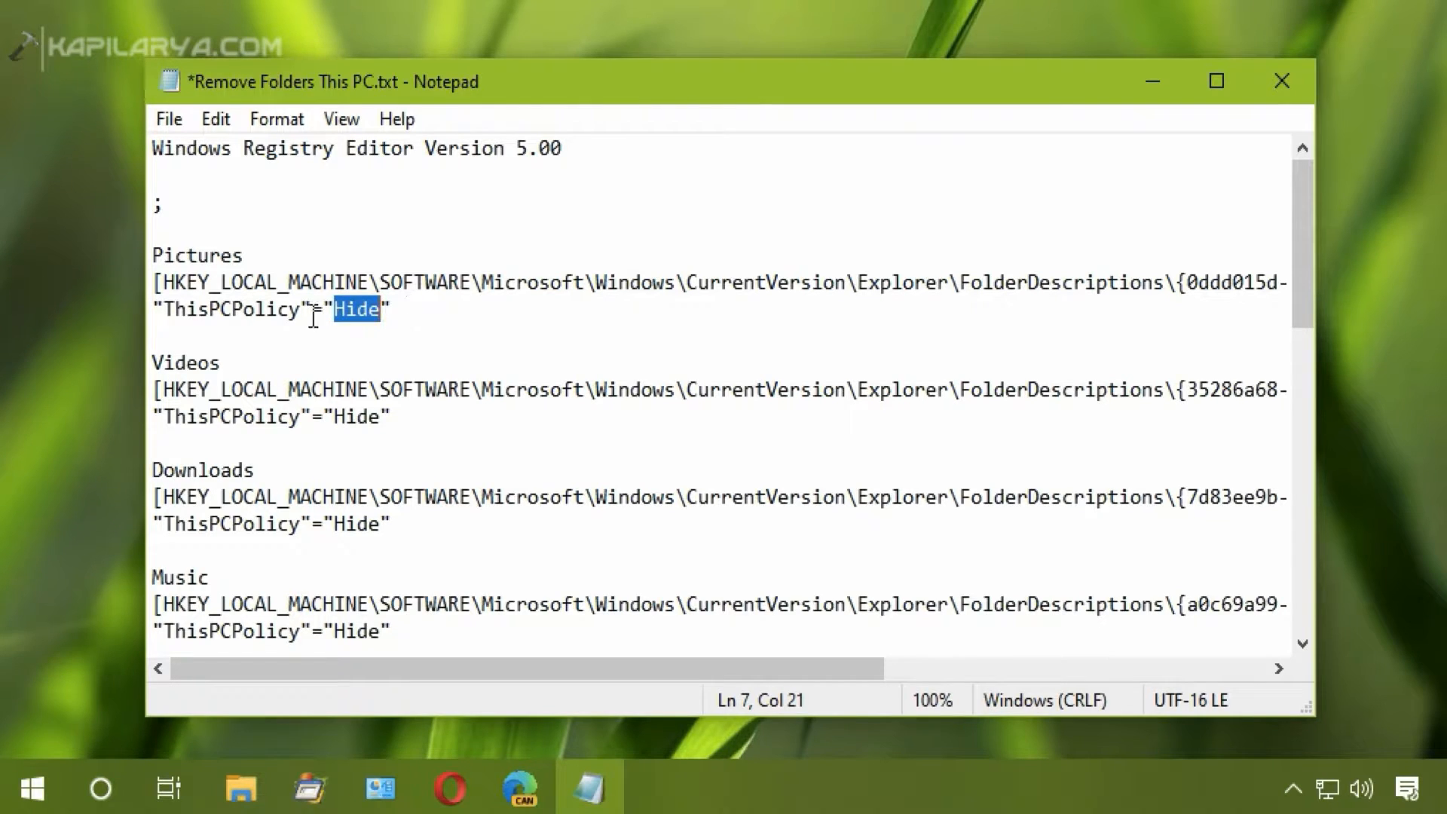
left_click(269, 316)
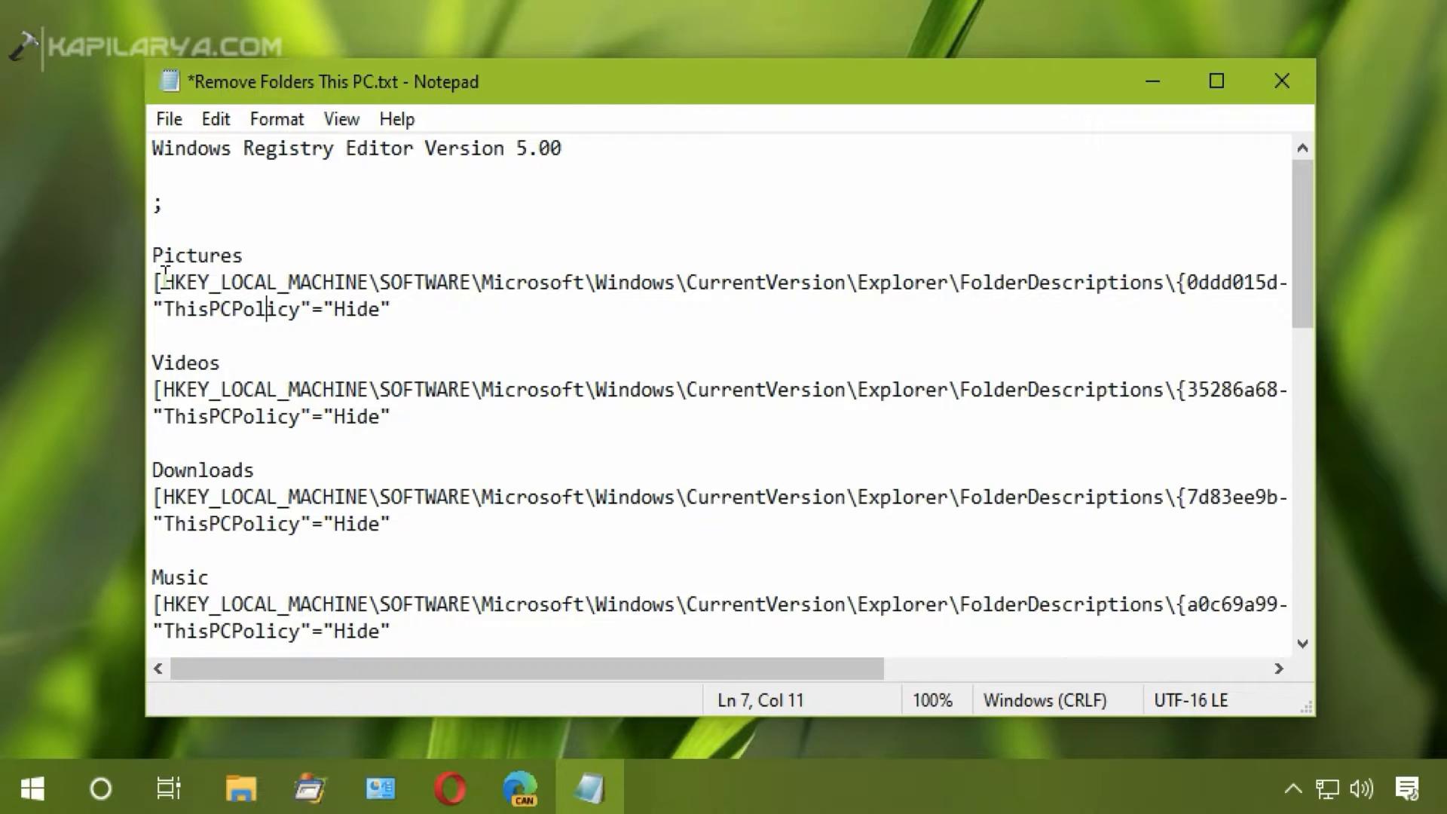
Step: Copy the Pictures entry's registry key path without its square brackets and minimize the notes
left_click_drag(165, 275, 1137, 274)
key("ctrl+c")
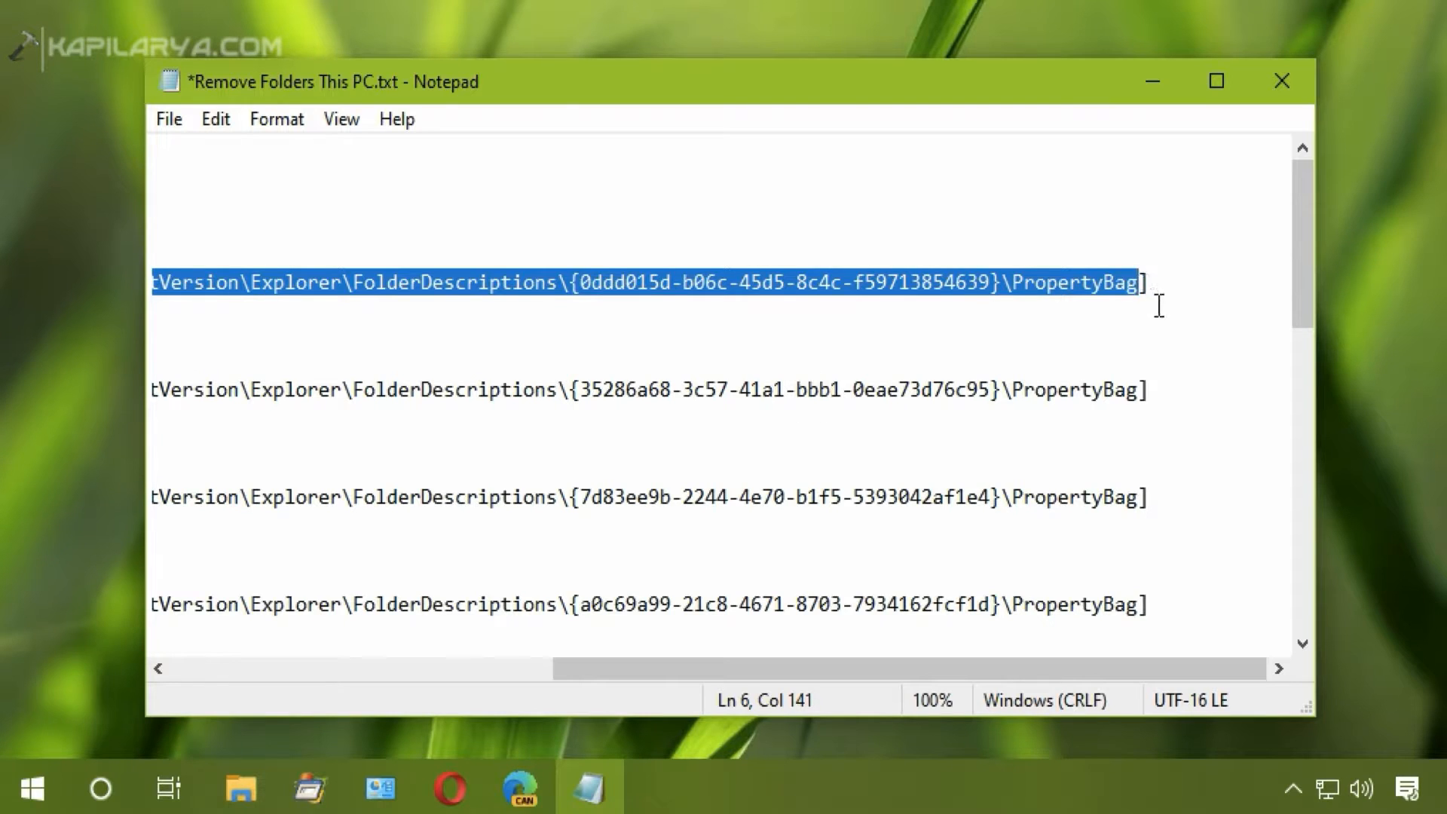
left_click(1146, 81)
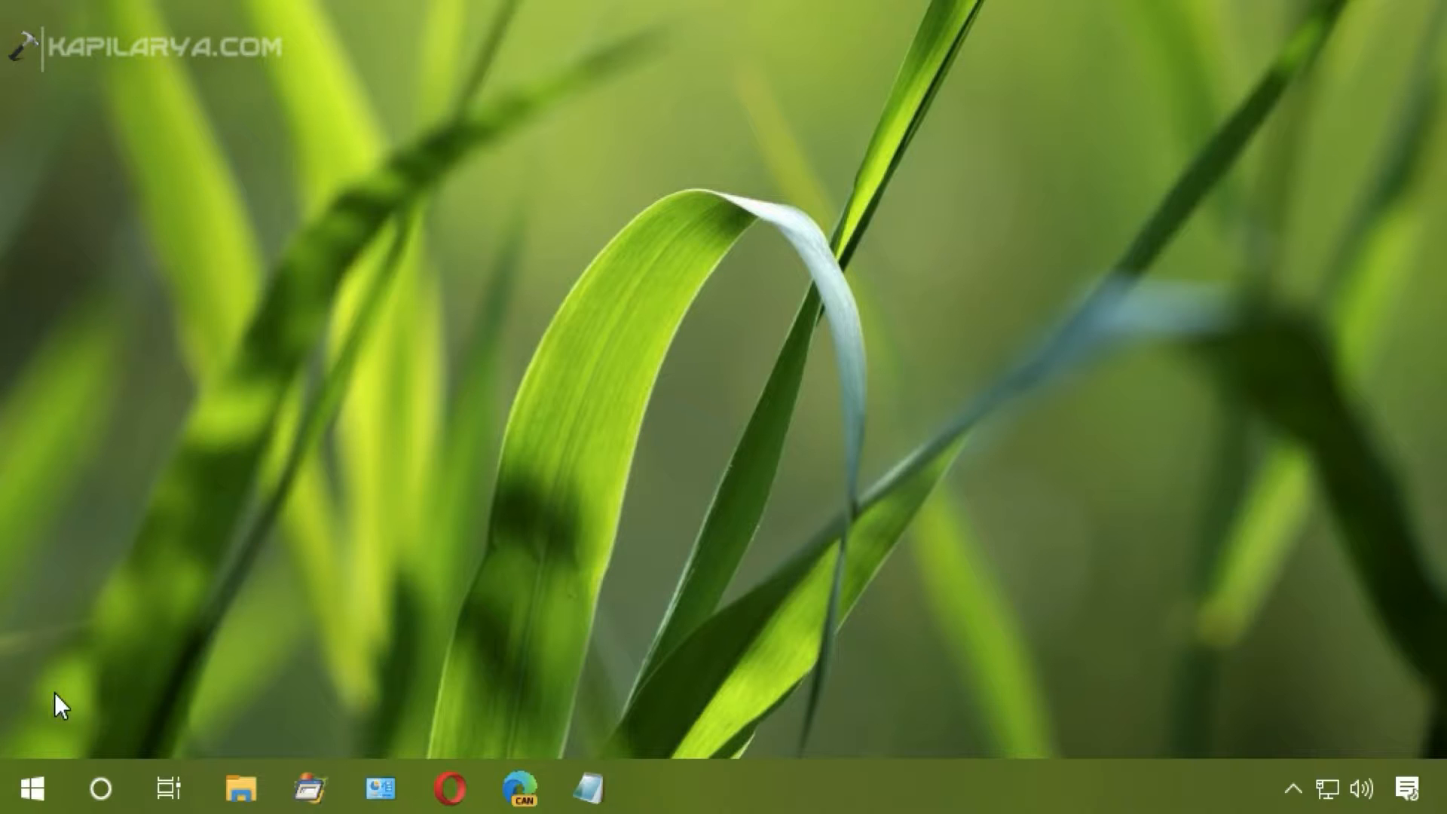
Step: Launch Registry Editor by running regedit and bring its window fully into view
right_click(33, 787)
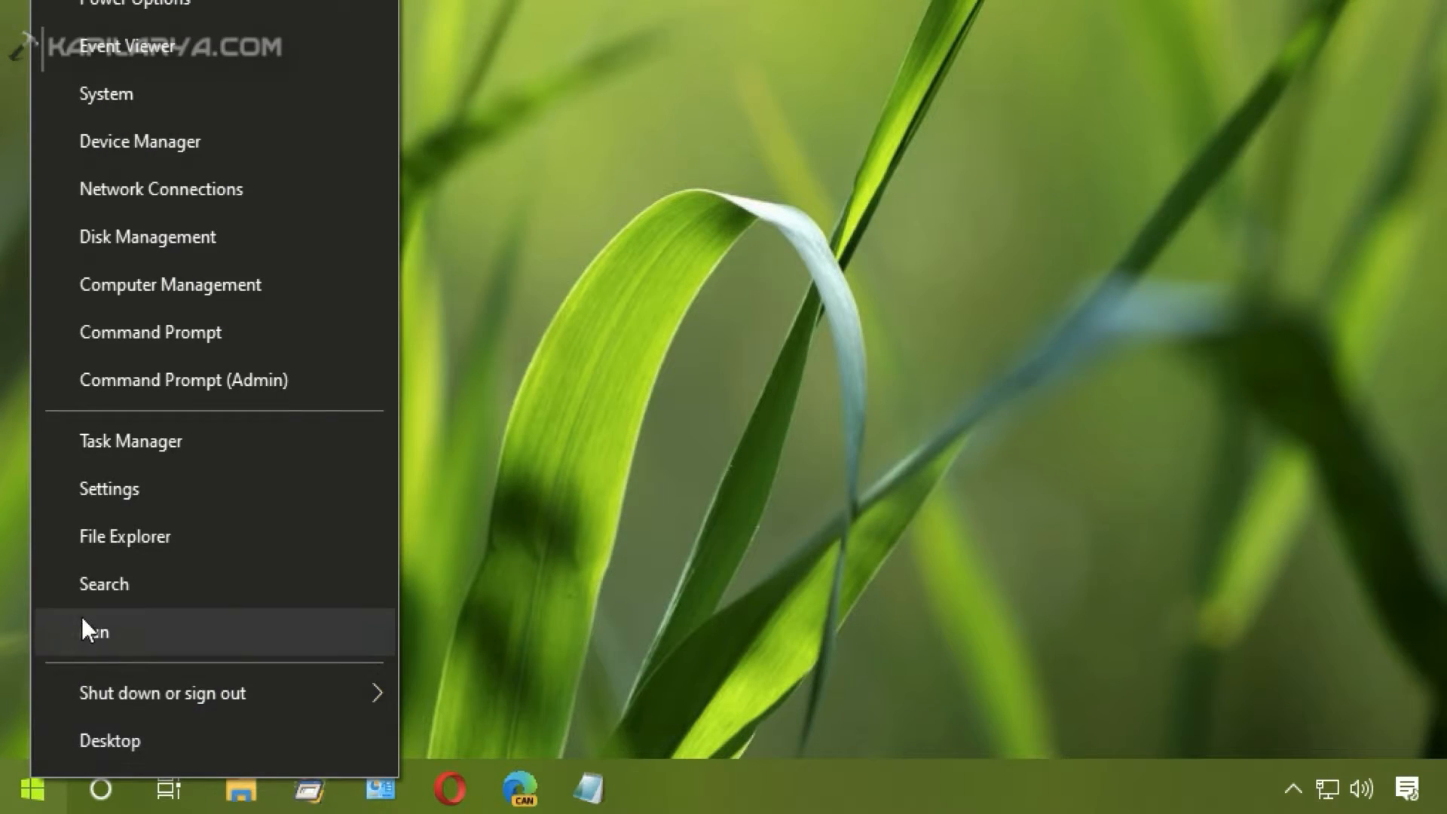
left_click(132, 630)
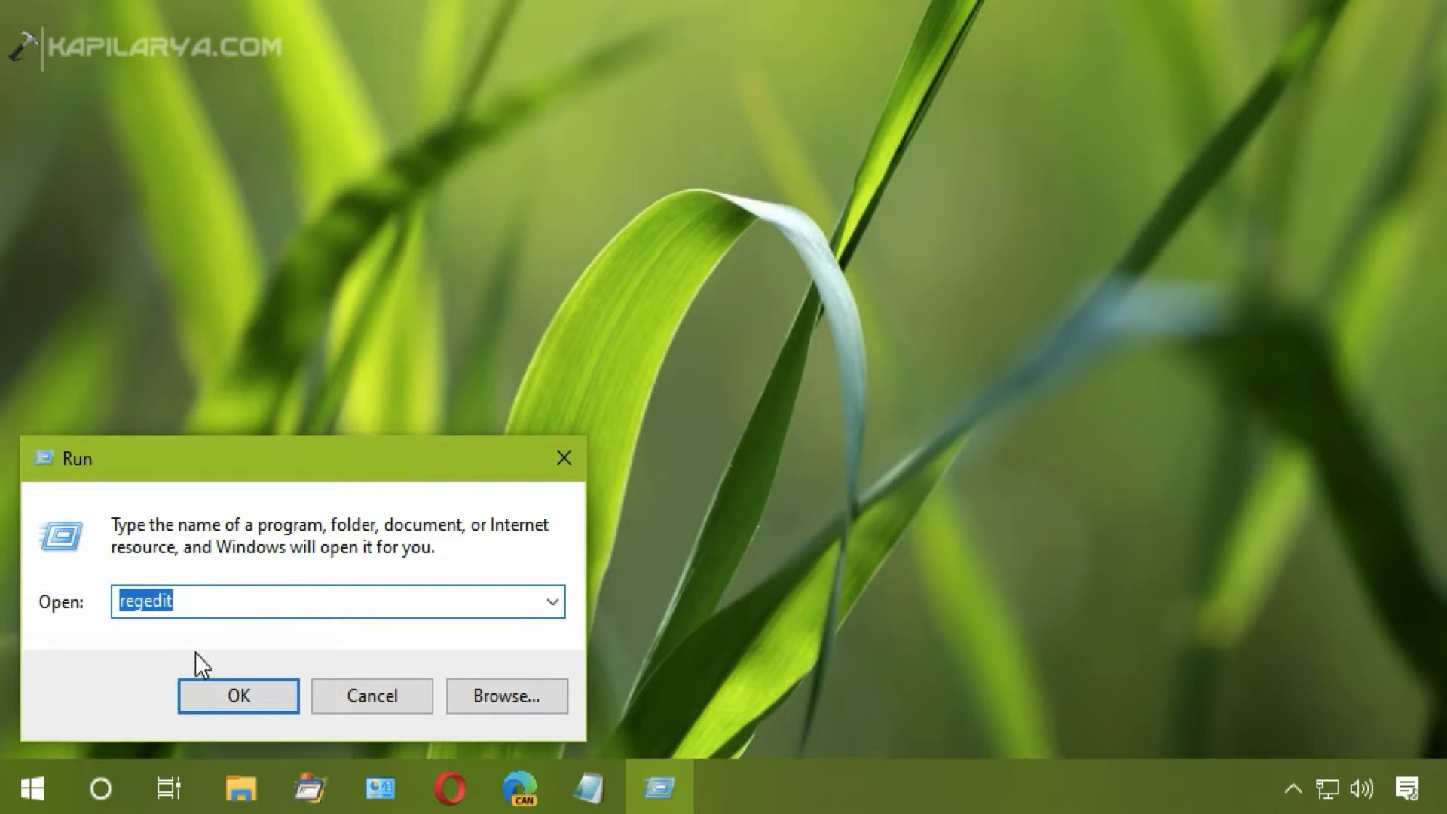
left_click(198, 686)
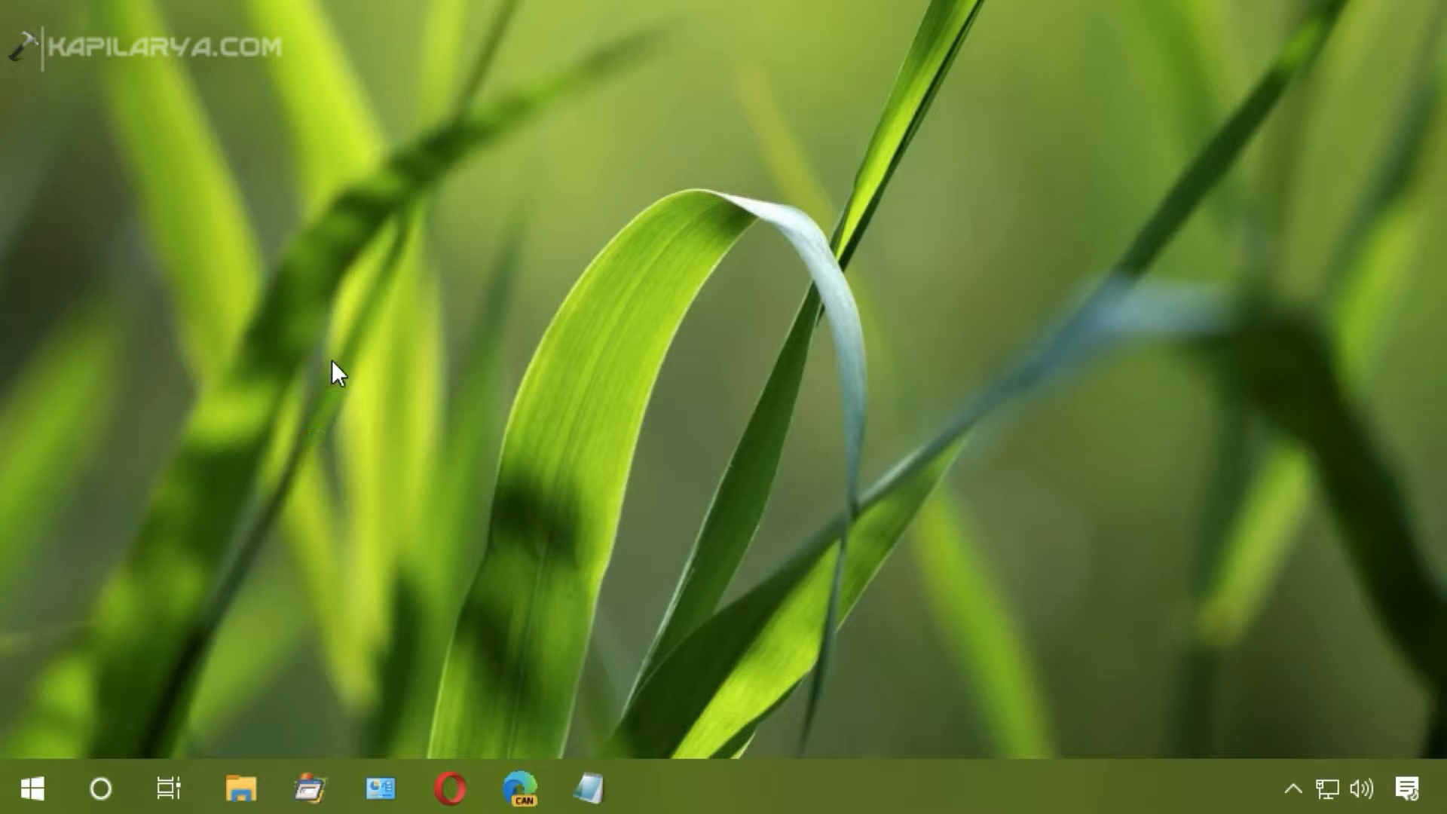
left_click(477, 403)
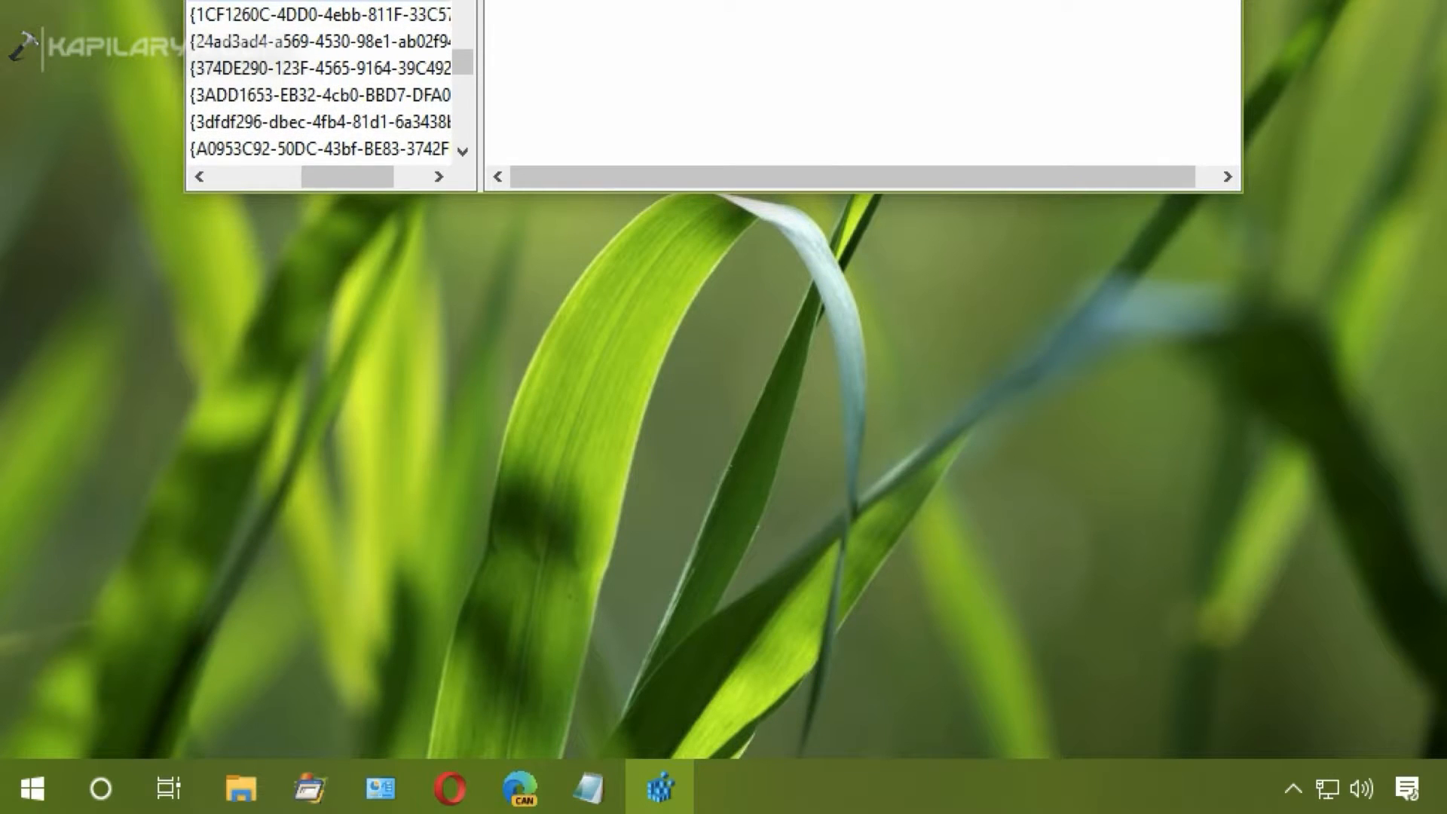
left_click_drag(661, 0, 725, 89)
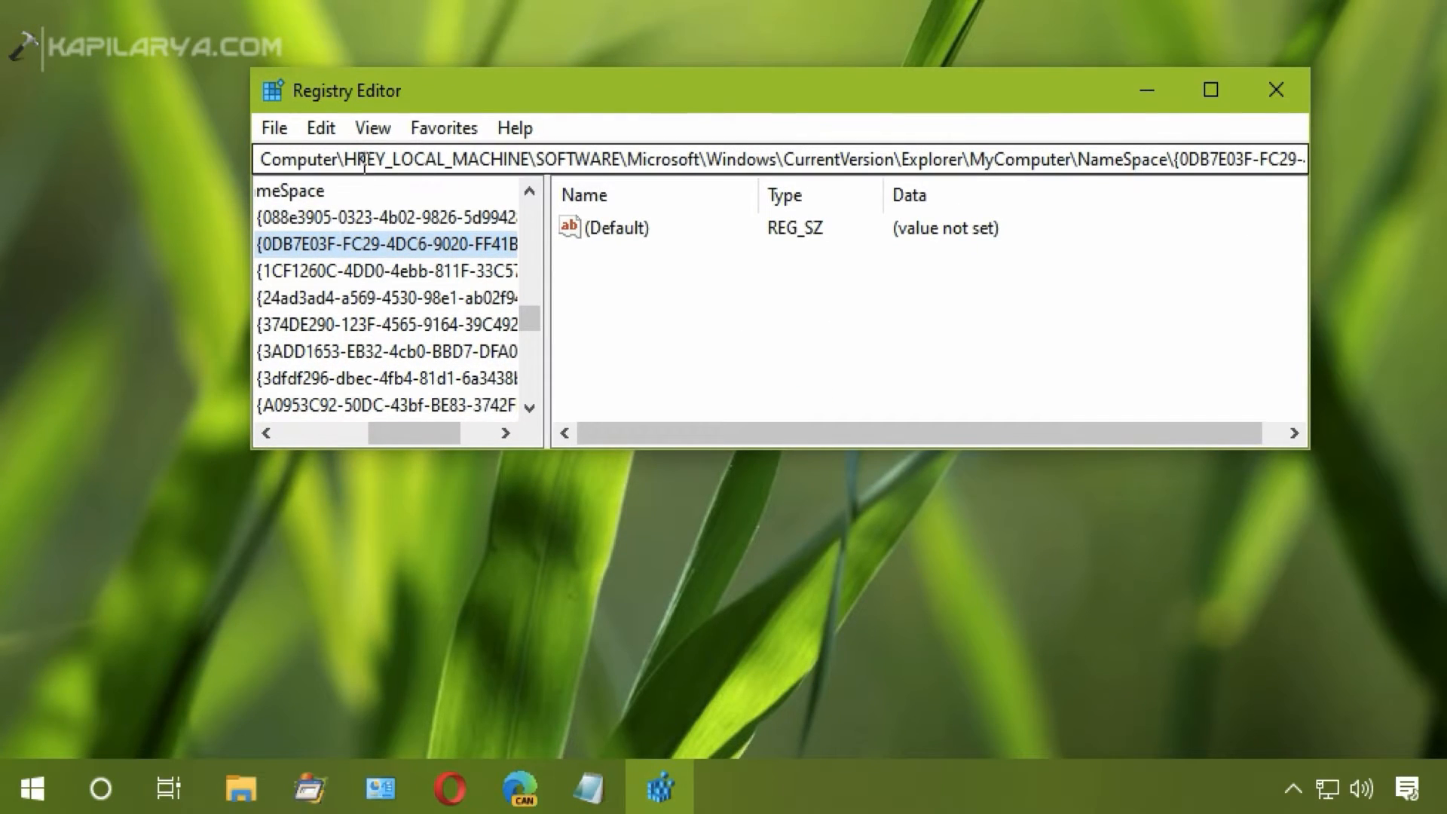
Step: Go to the copied Pictures key path, replacing everything after Computer\ in the registry address
left_click_drag(345, 160, 1346, 162)
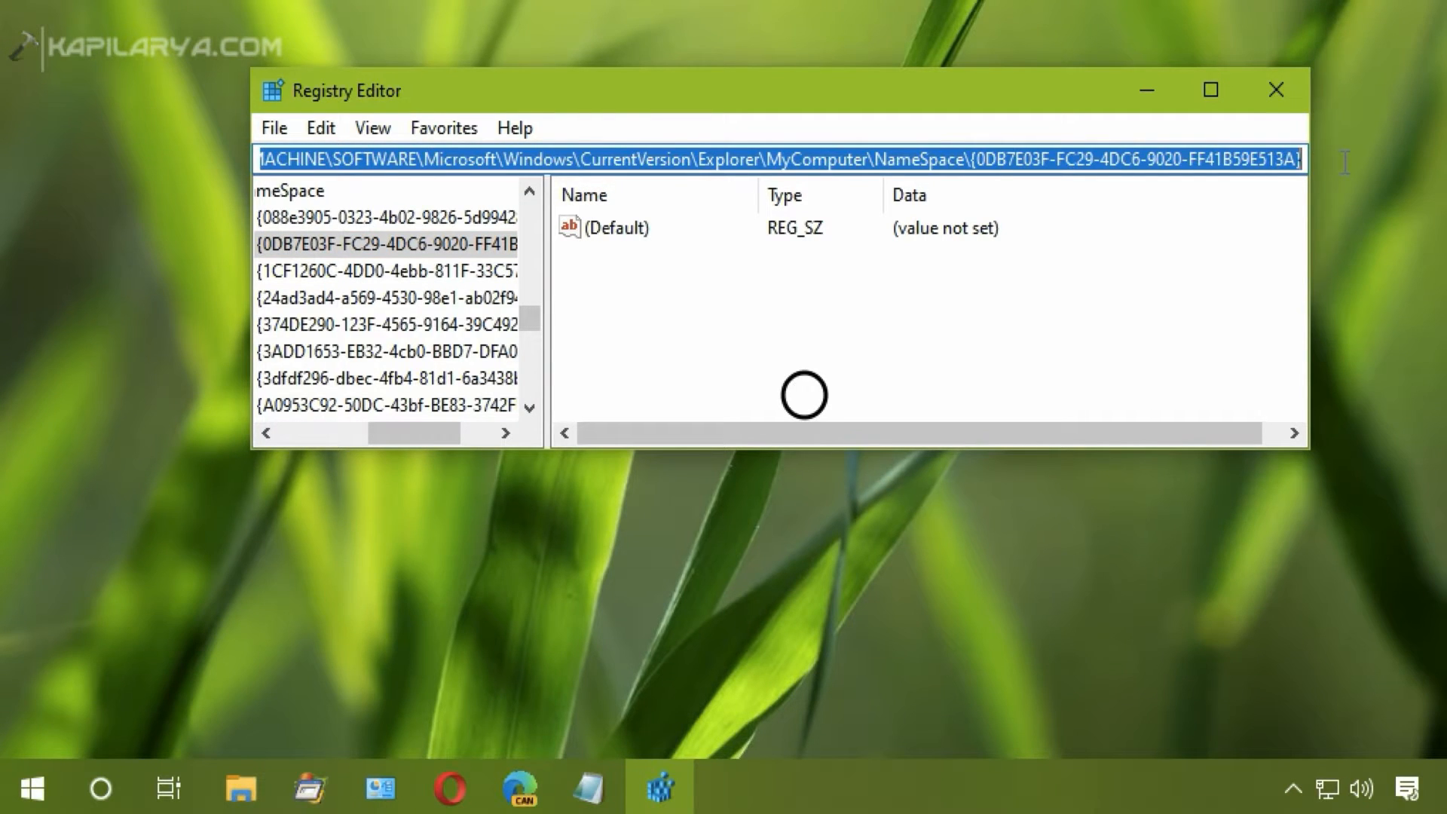
key("BackSpace")
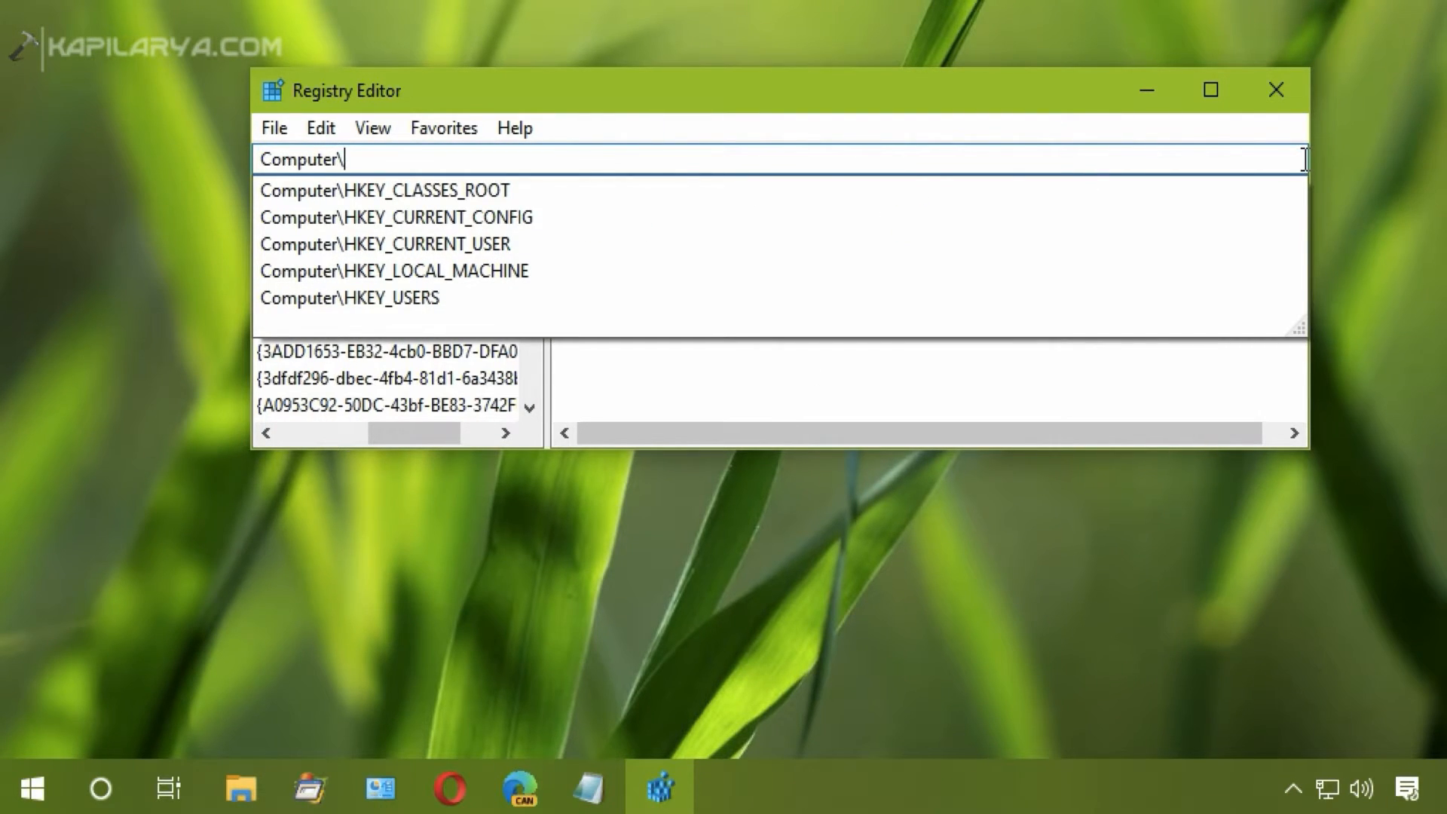
key("ctrl+v")
key("Return")
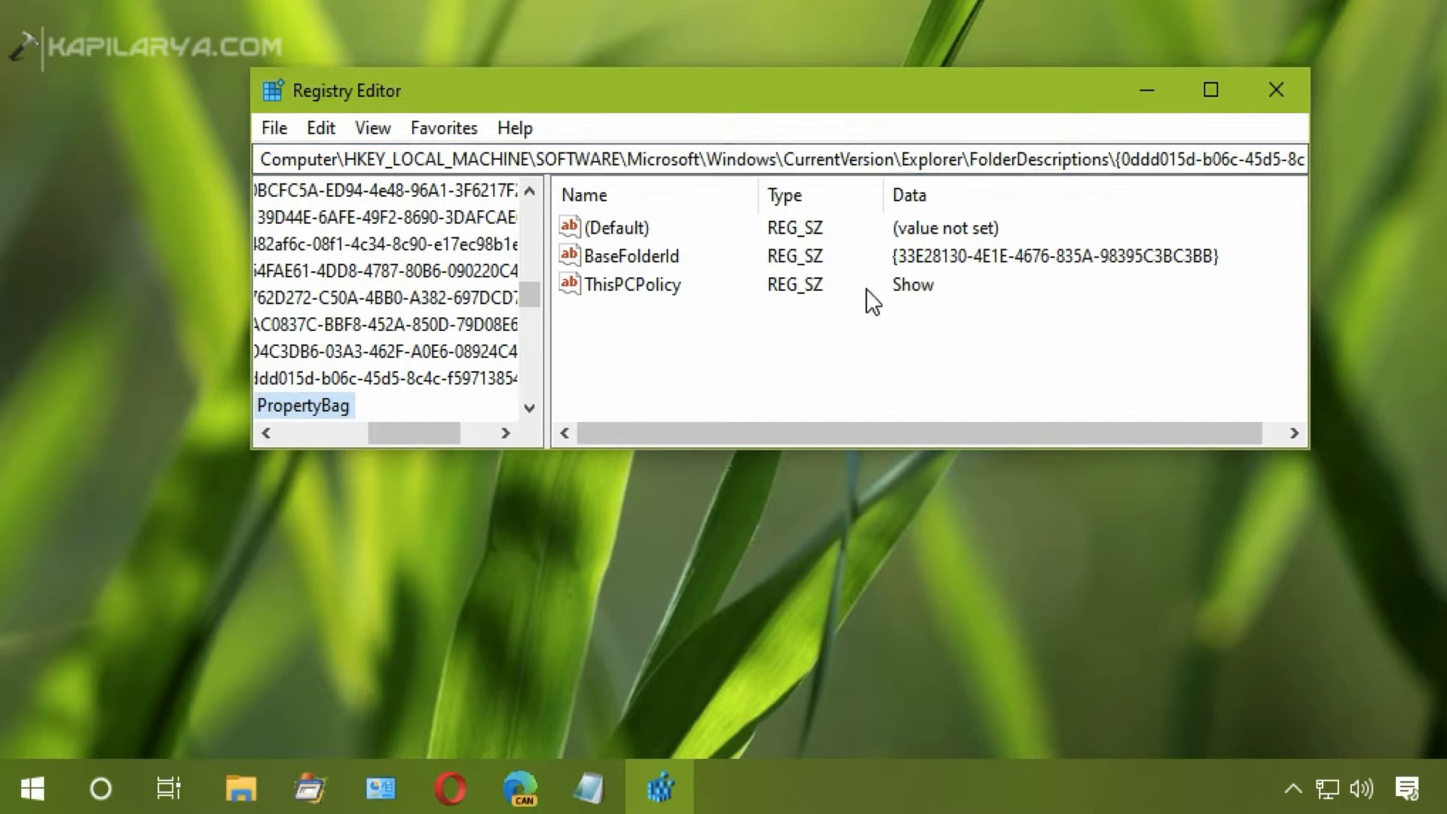
left_click_drag(425, 431, 400, 433)
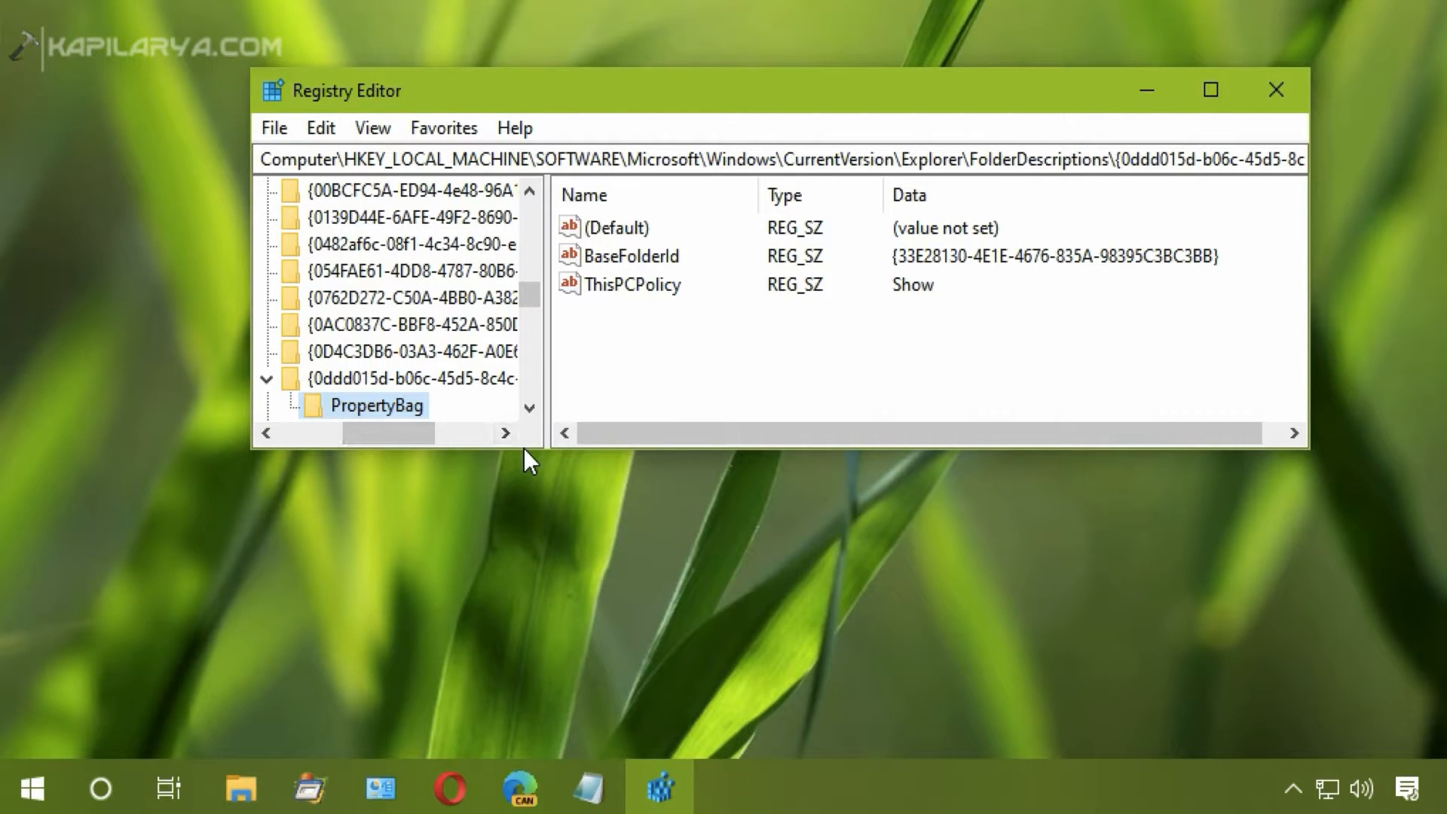
left_click(426, 377)
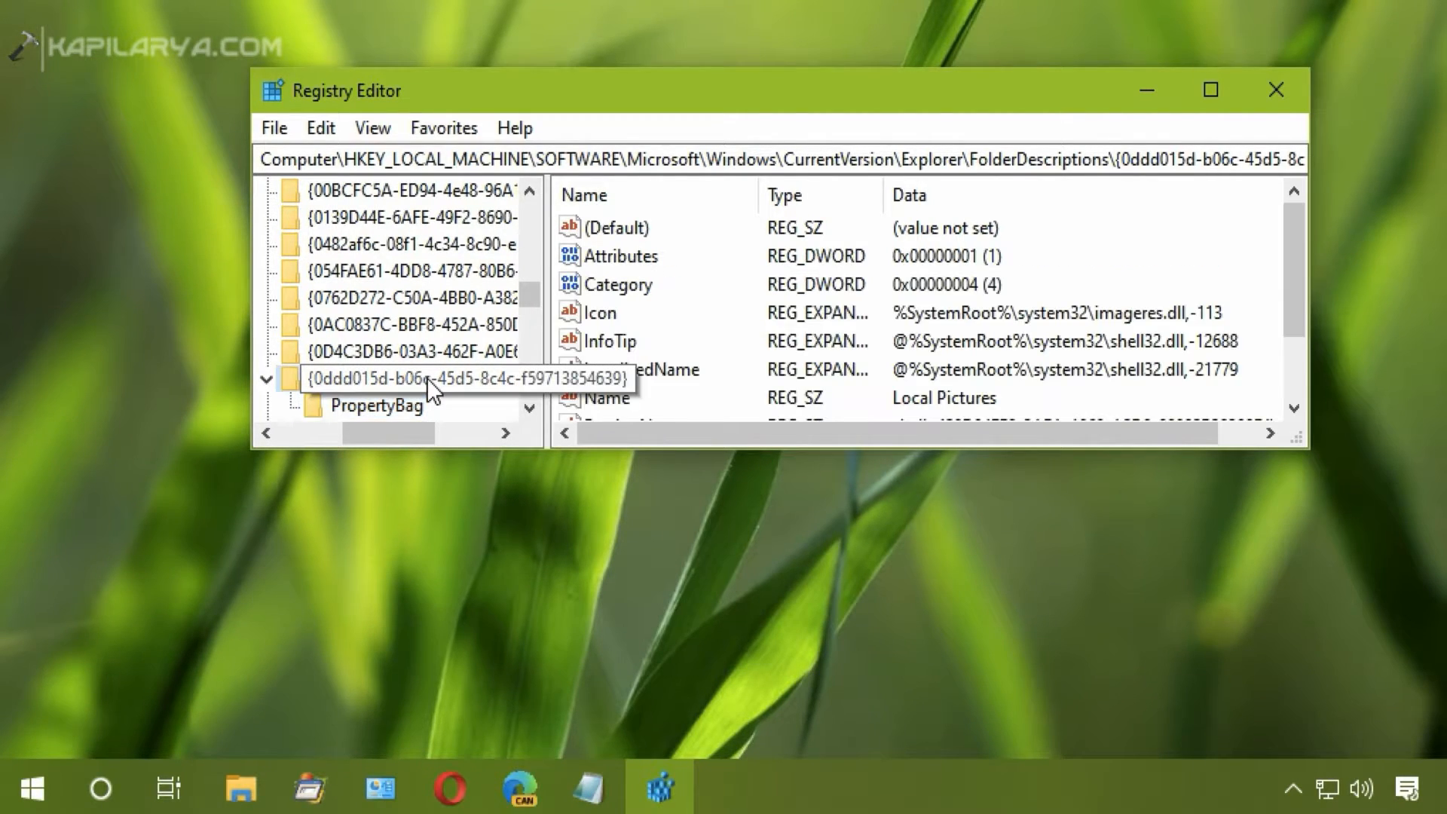
left_click_drag(885, 450, 901, 562)
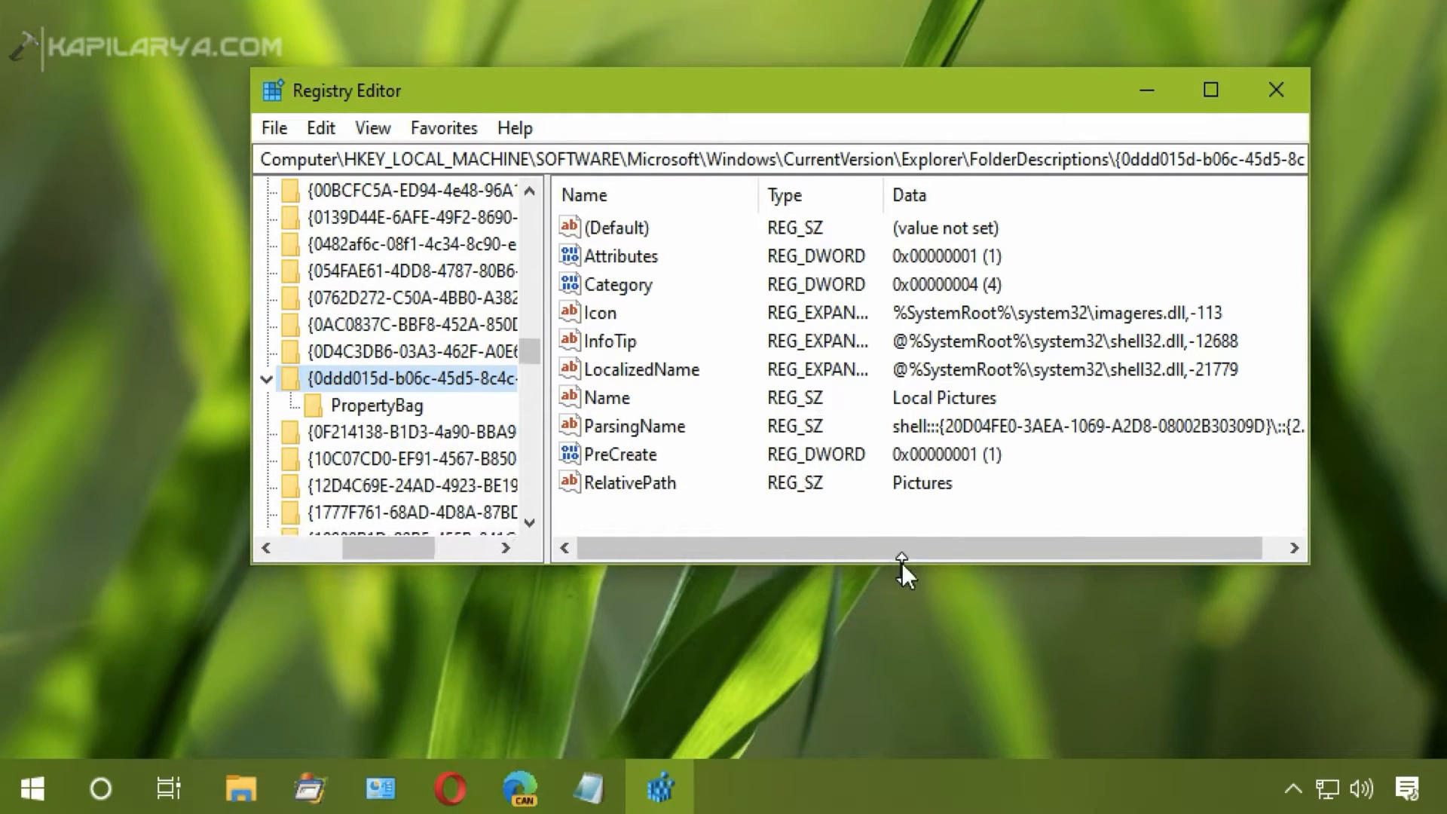
left_click(902, 487)
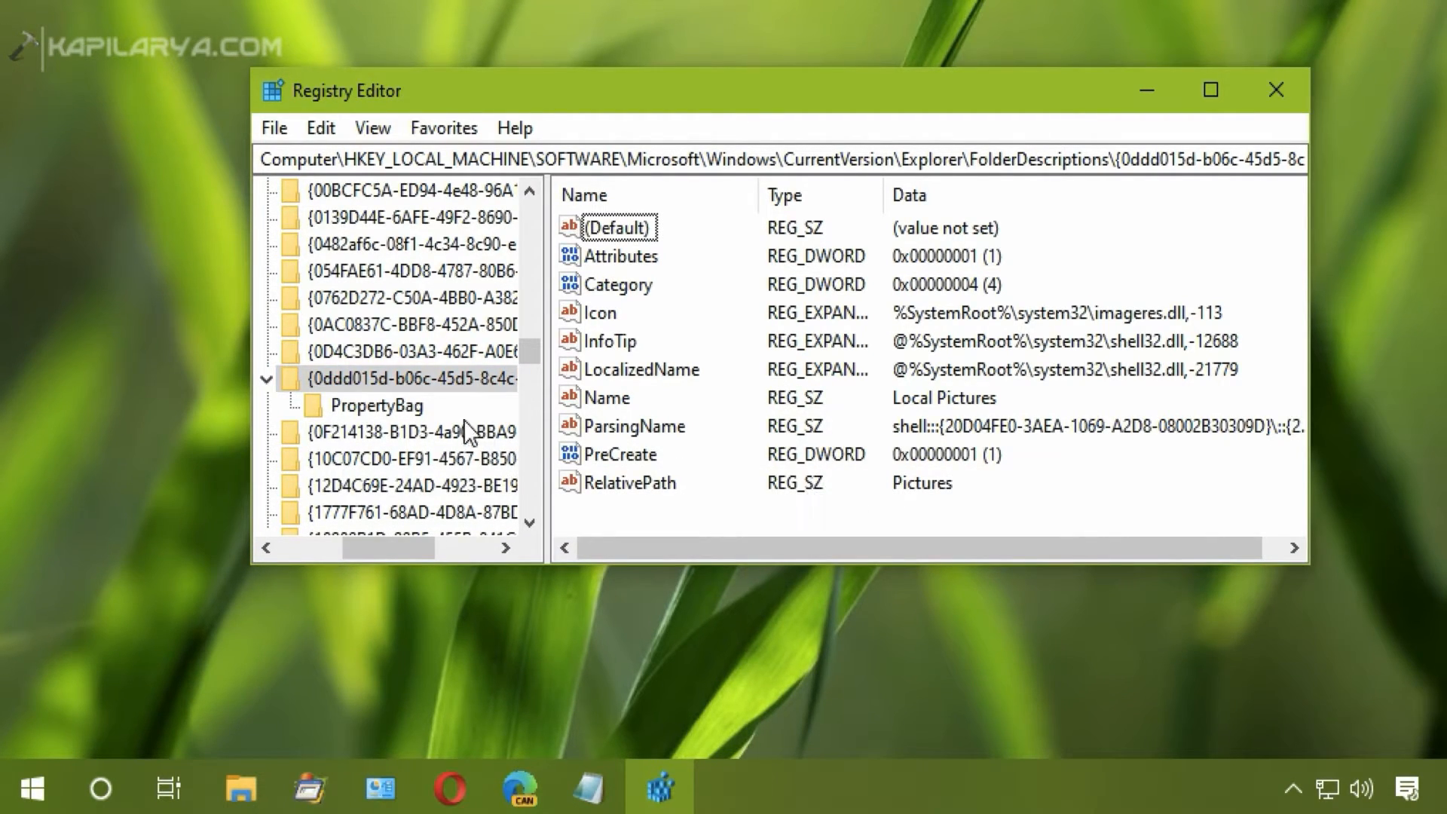
left_click(393, 404)
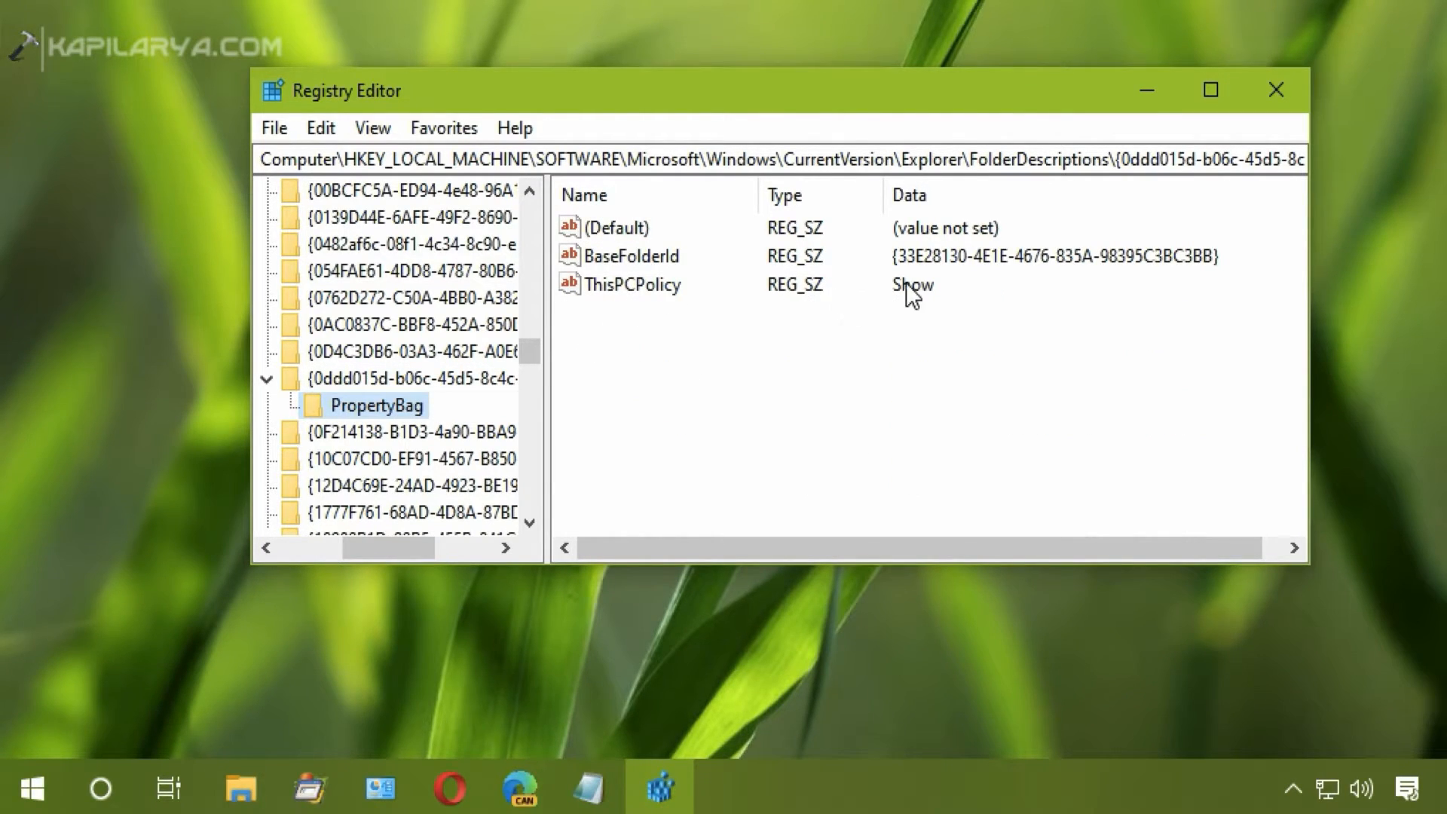
double_click(639, 282)
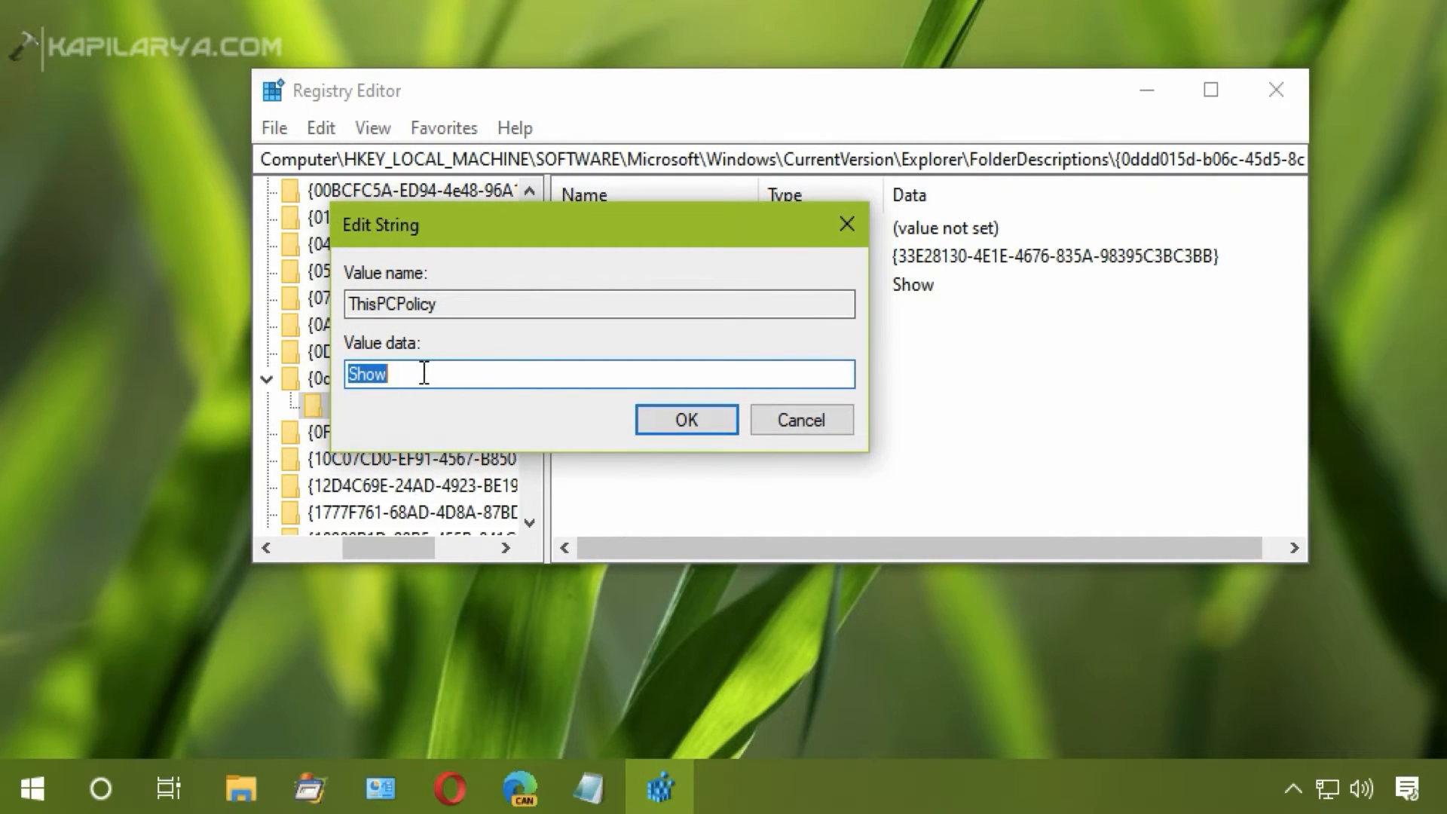
type("Hide")
left_click_drag(389, 375, 338, 370)
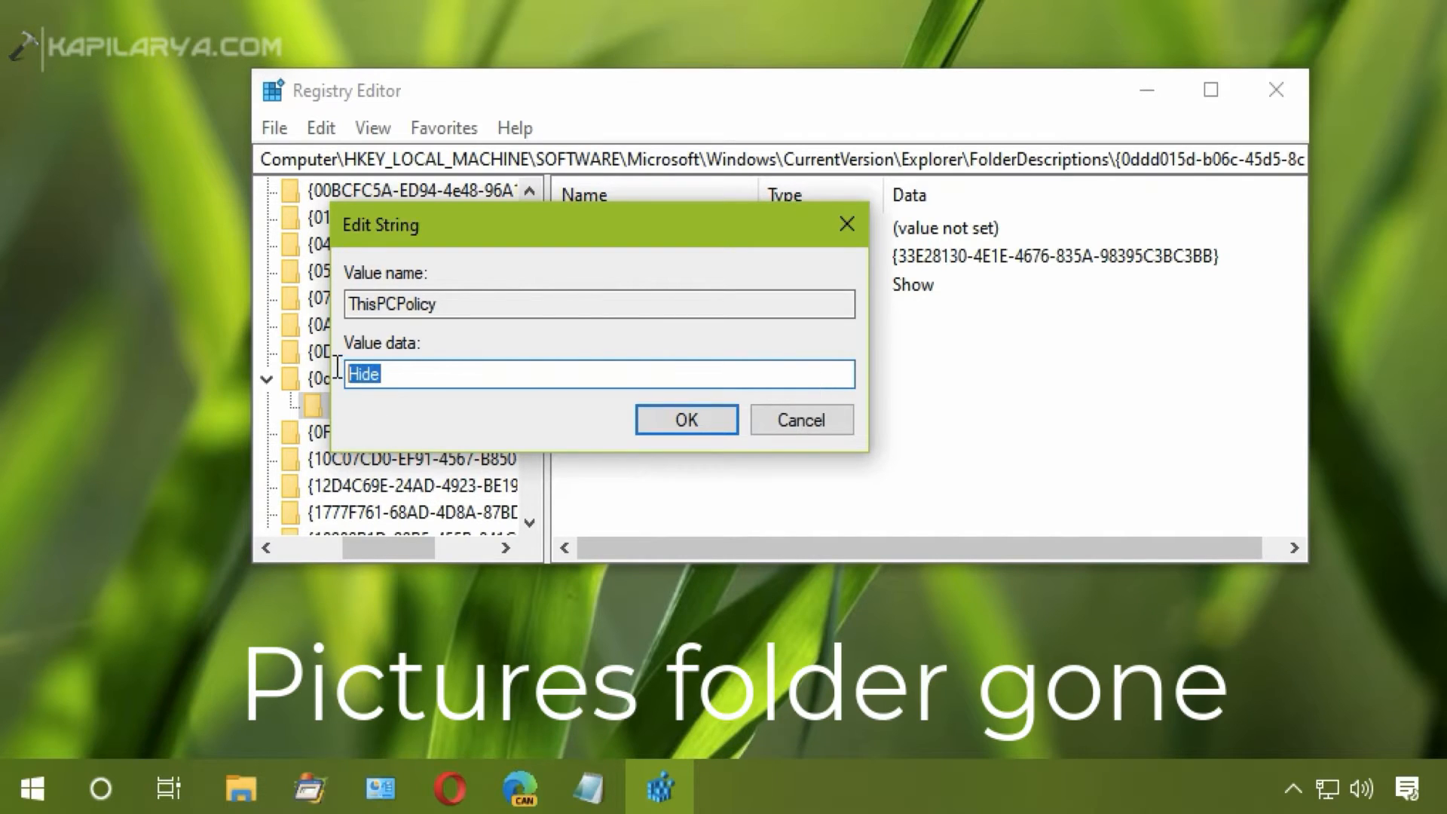
left_click(662, 422)
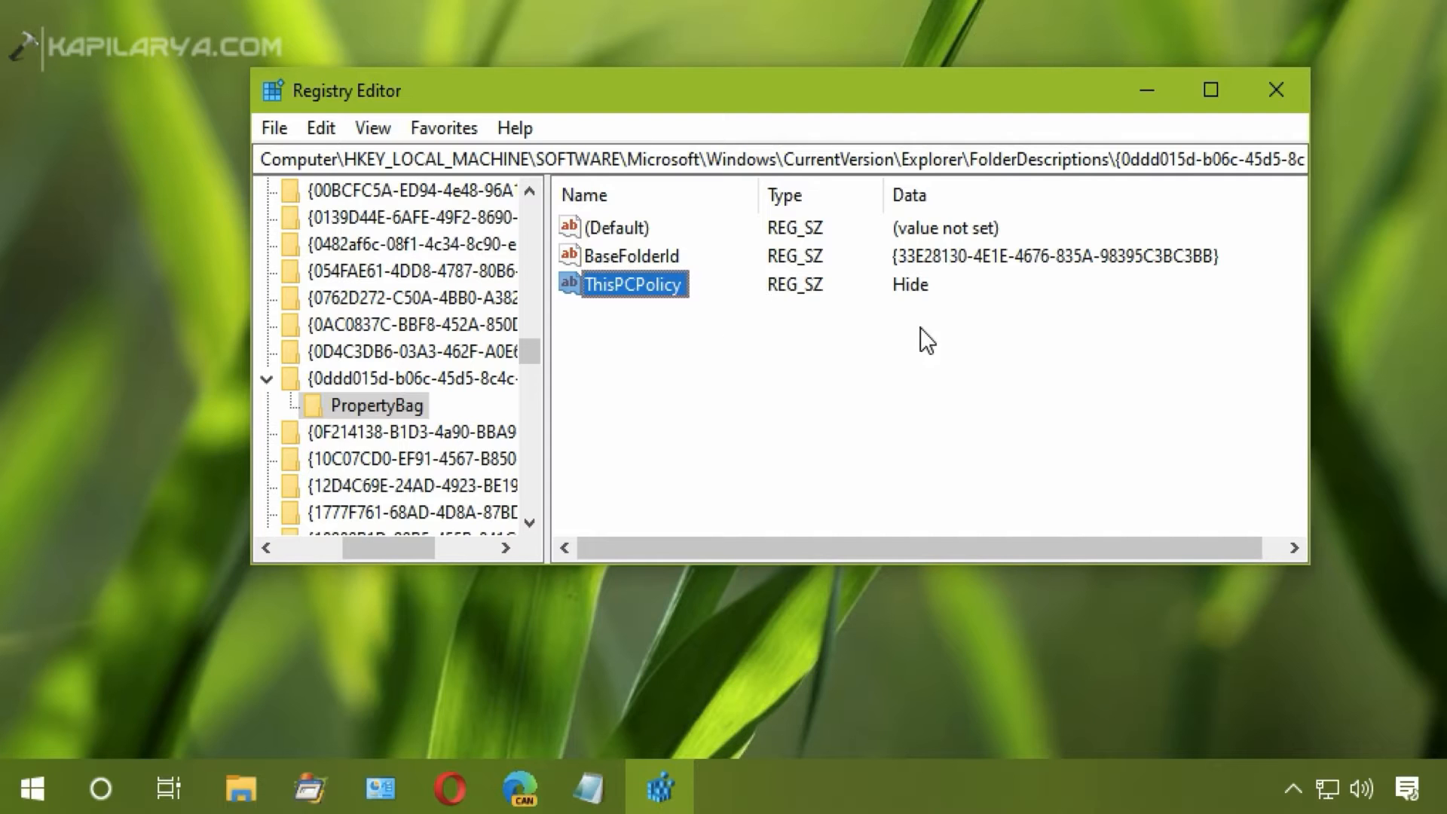
Step: Switch to the Notepad notes, copy the Videos entry's registry key path without brackets, and minimize the notes
left_click(588, 788)
left_click_drag(603, 669, 220, 668)
left_click(162, 390)
left_click_drag(162, 391, 1139, 377)
key("ctrl+c")
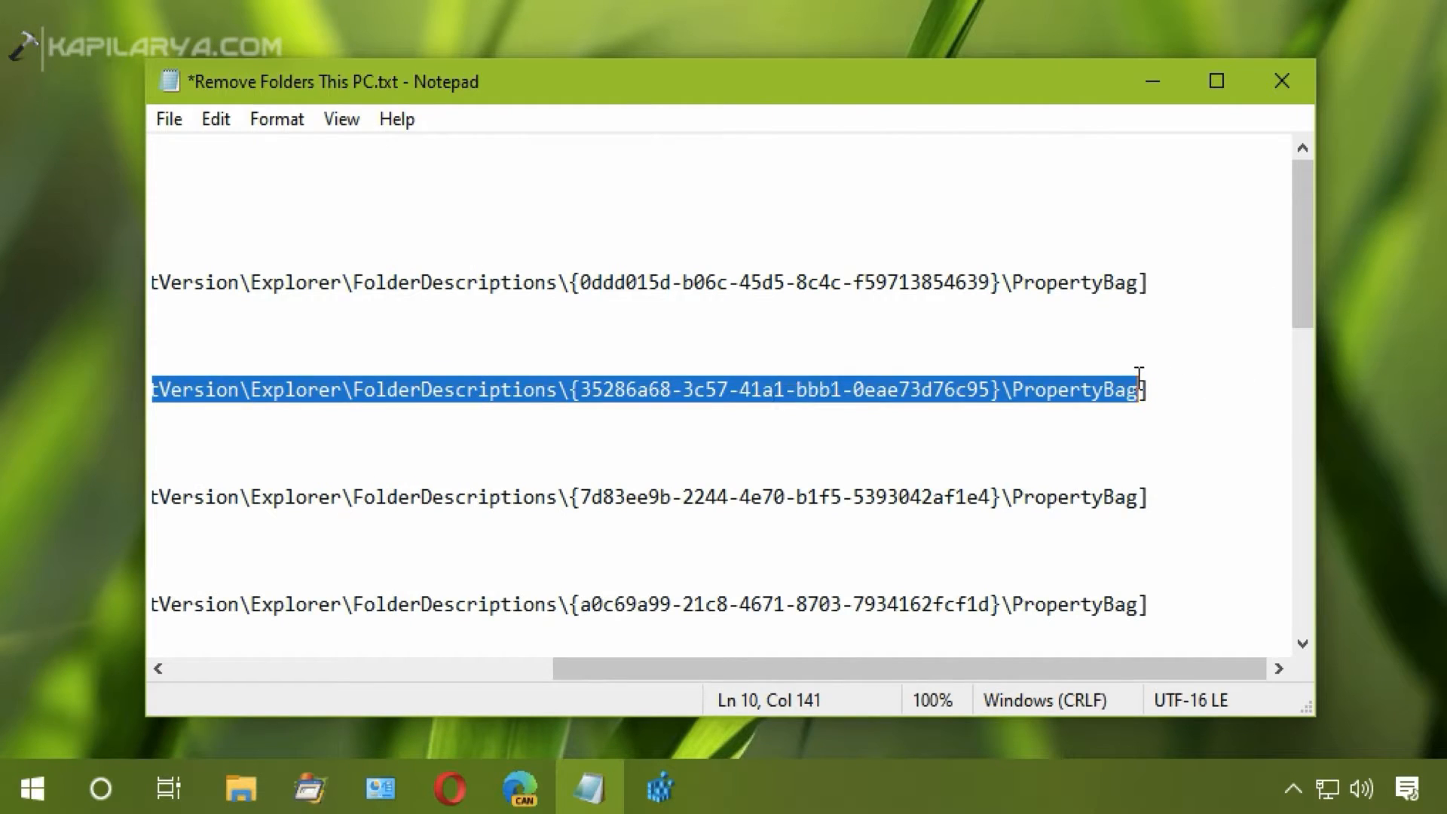
left_click(1153, 81)
Step: Go to the copied Videos PropertyBag key in Registry Editor, keeping the Computer\ prefix
left_click(344, 159)
left_click_drag(344, 159, 1373, 181)
key("BackSpace")
key("ctrl+v")
key("Return")
Step: Check the Videos key {35286a68-3c57-41a1-bbb1-0eae73d76c95} and set ThisPCPolicy in its PropertyBag subkey to Hide
left_click(412, 485)
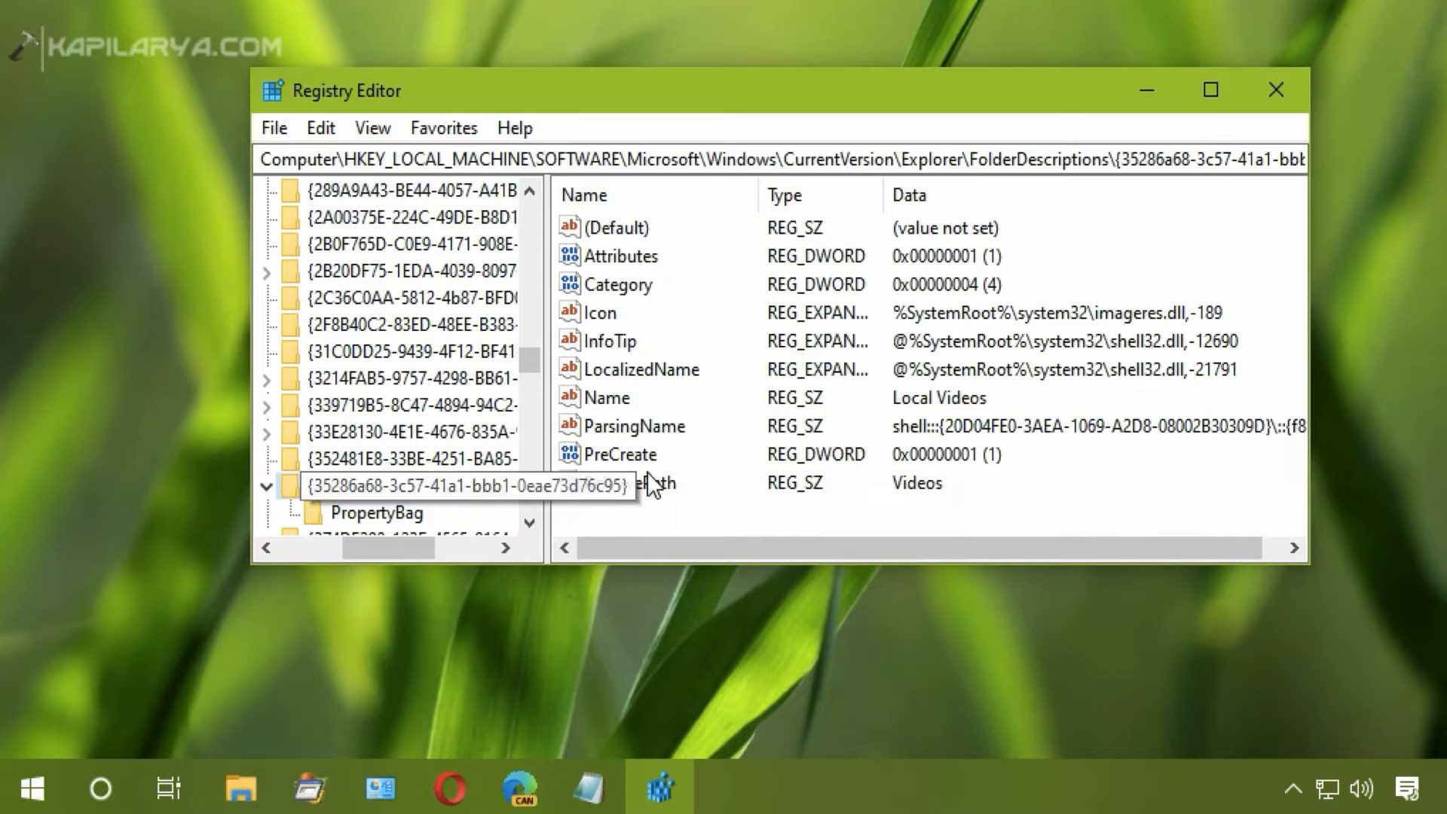
left_click(401, 515)
double_click(617, 285)
type("Hide")
key("Return")
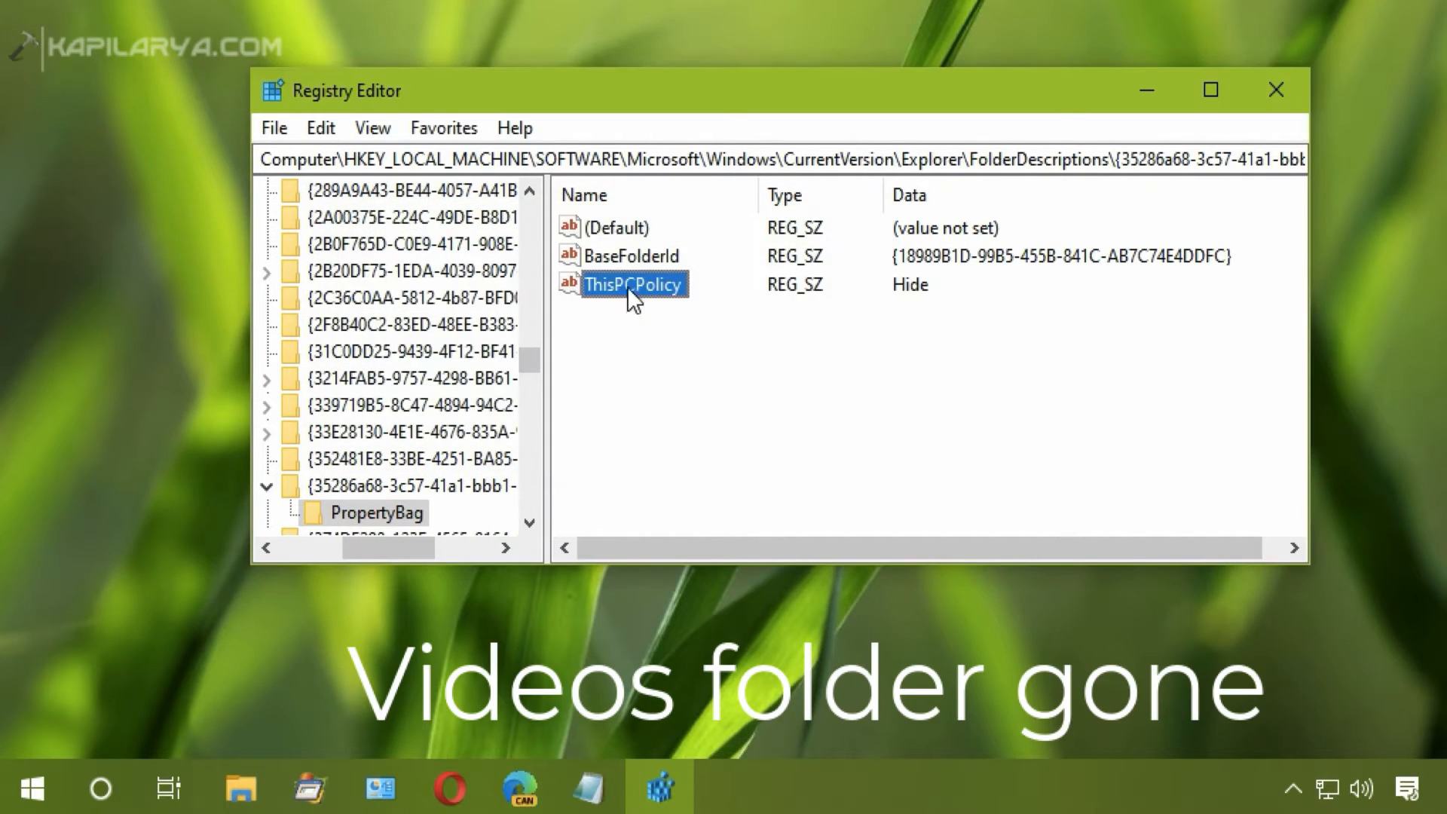
Step: Switch to the Notepad notes, copy the Downloads entry's registry key path without brackets, and minimize the notes
left_click(588, 789)
left_click_drag(564, 663, 172, 656)
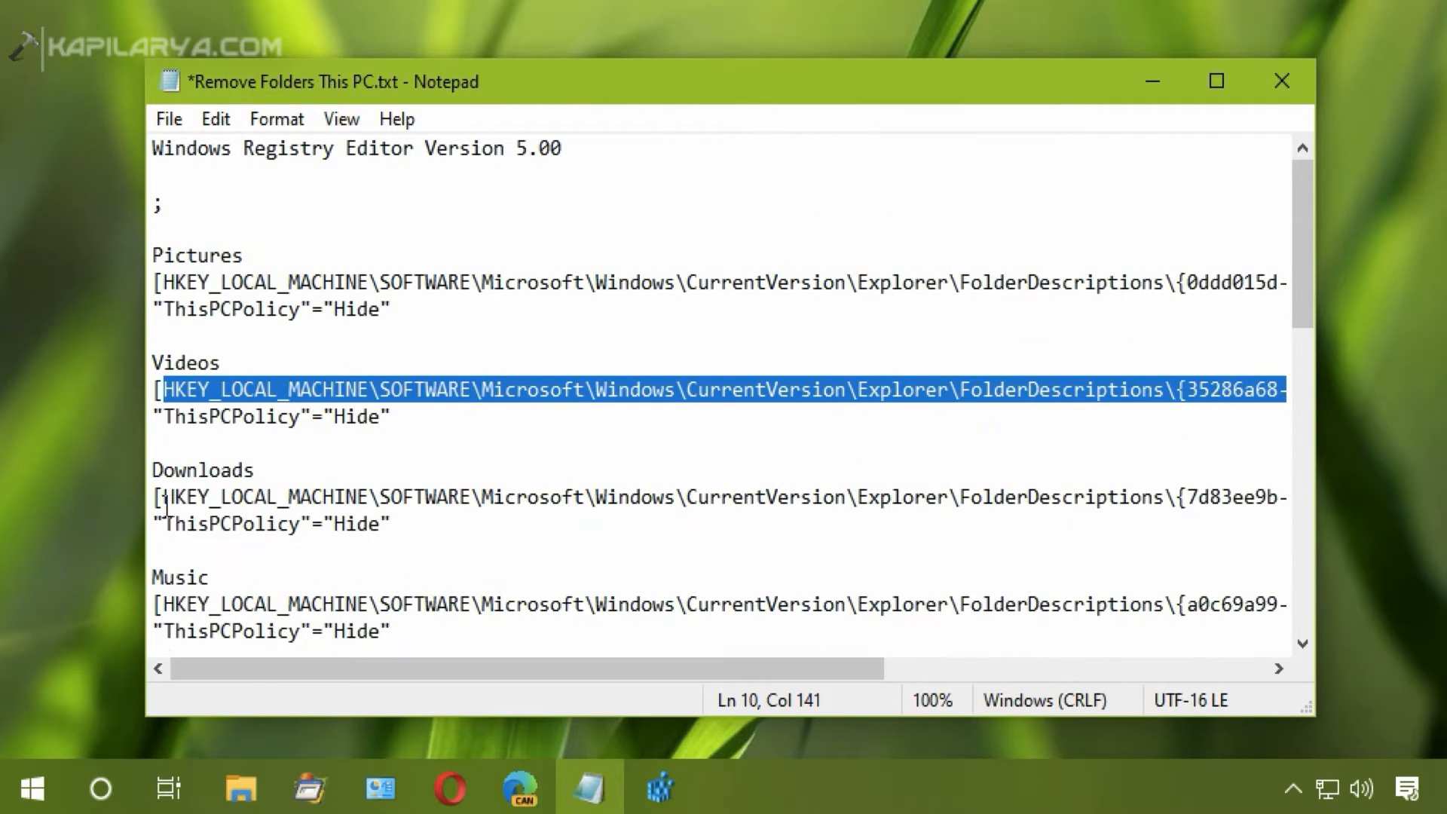
left_click_drag(165, 490, 1136, 485)
key("ctrl+c")
left_click(1147, 78)
Step: Go to the copied Downloads PropertyBag key in Registry Editor, keeping the Computer\ prefix
left_click_drag(346, 155, 1334, 138)
key("ctrl+v")
key("Return")
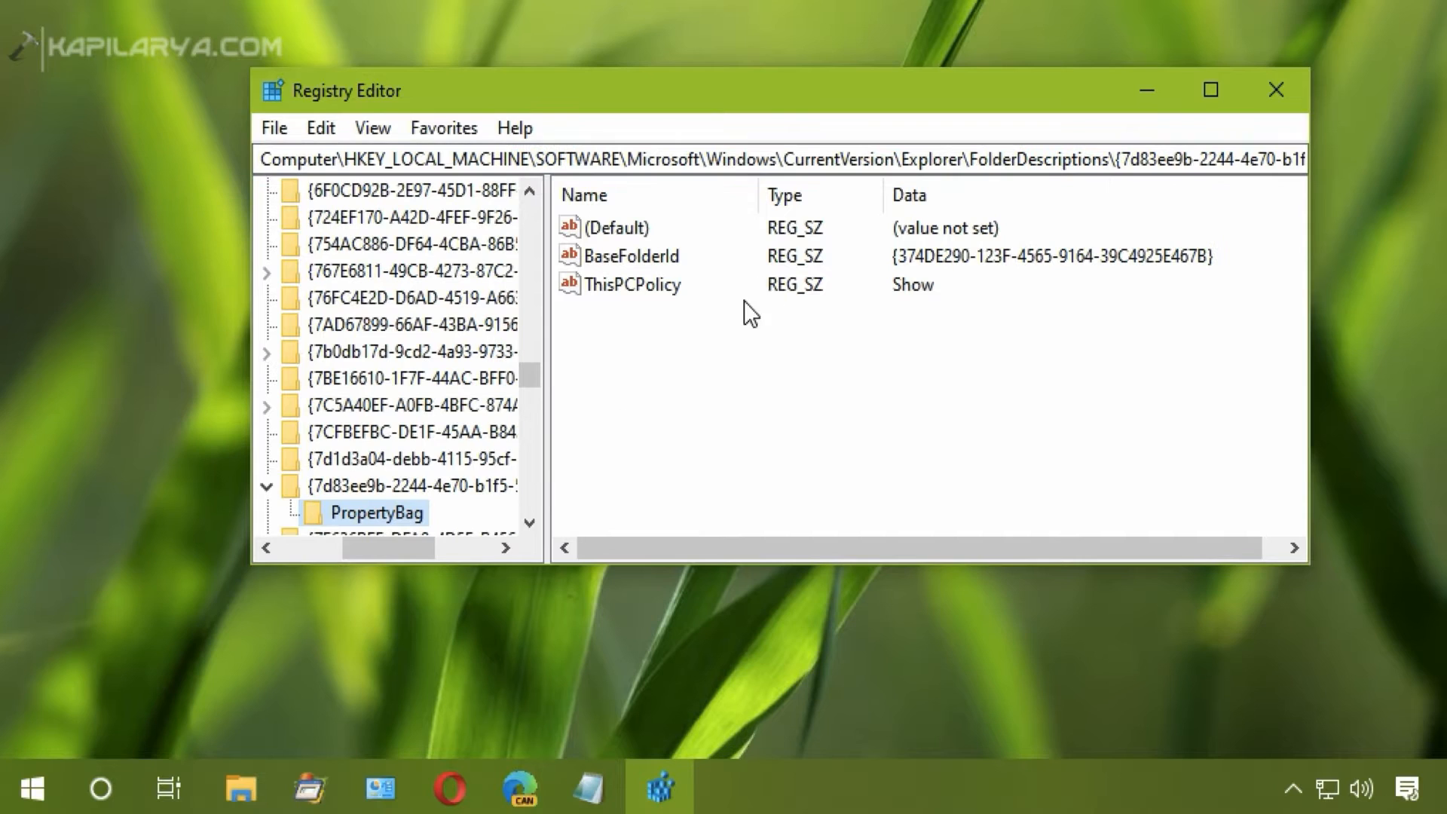
Step: Check the Downloads key starting with {7d83ee9b-2244-4e70-b1f5 and set ThisPCPolicy in its PropertyBag subkey to Hide
left_click(429, 486)
left_click(324, 515)
double_click(633, 284)
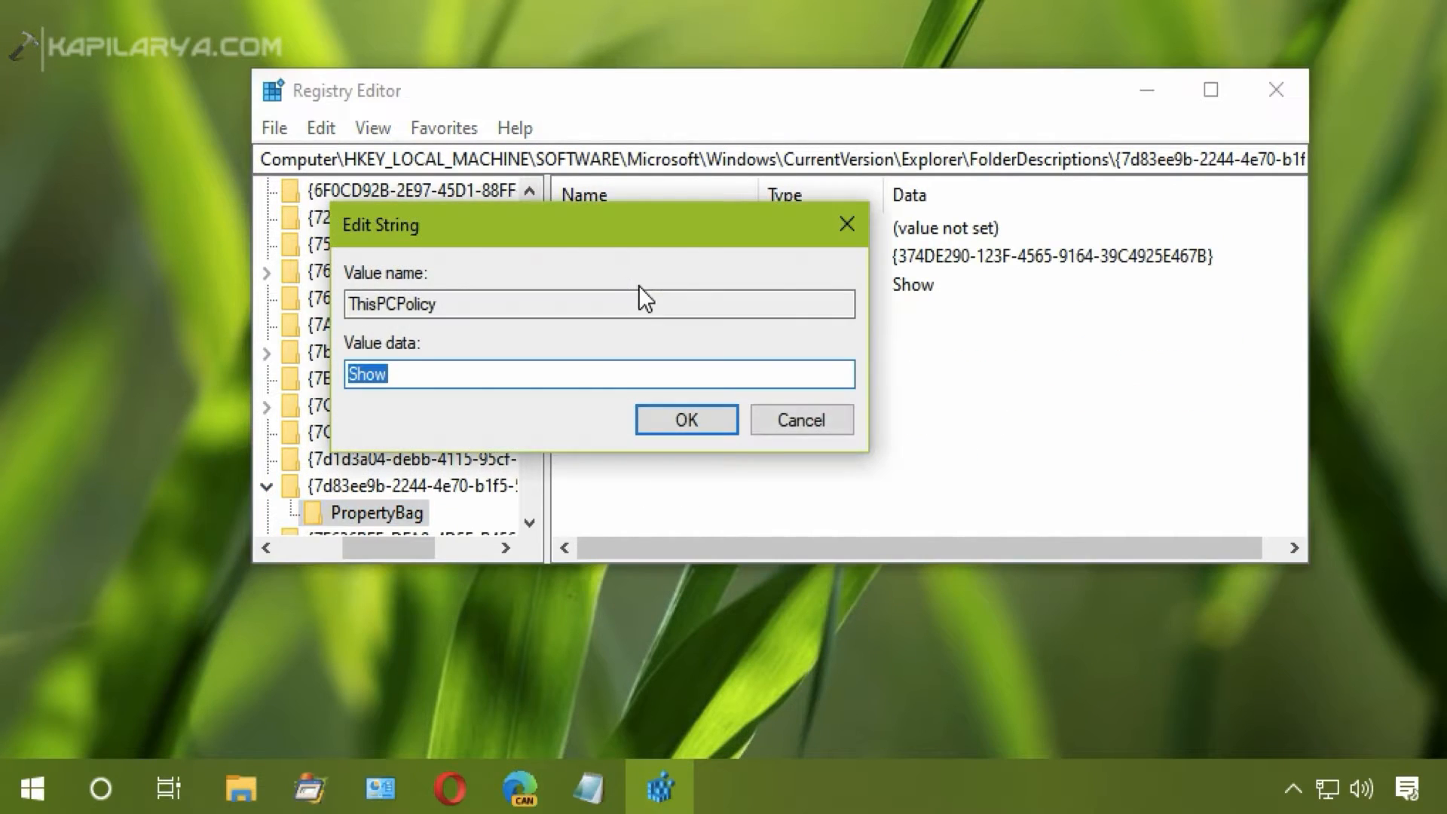
type("Hide")
key("Return")
Step: Switch to the Notepad notes and replace the Music entry's registry key path with the copied Downloads path
left_click(589, 788)
left_click_drag(590, 671, 123, 662)
left_click_drag(157, 603, 1140, 601)
key("ctrl+v")
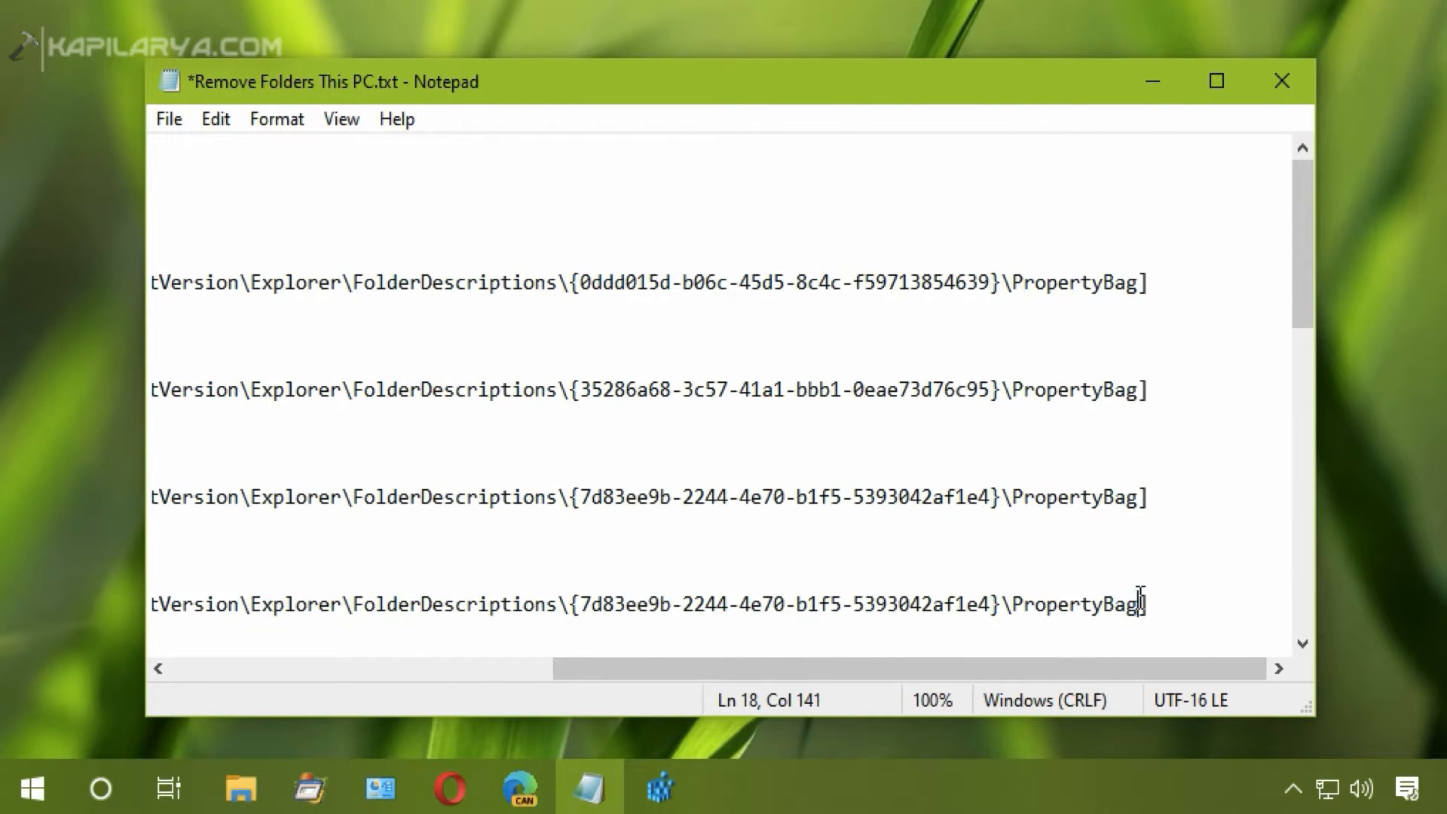
key("ctrl+z")
left_click(1150, 82)
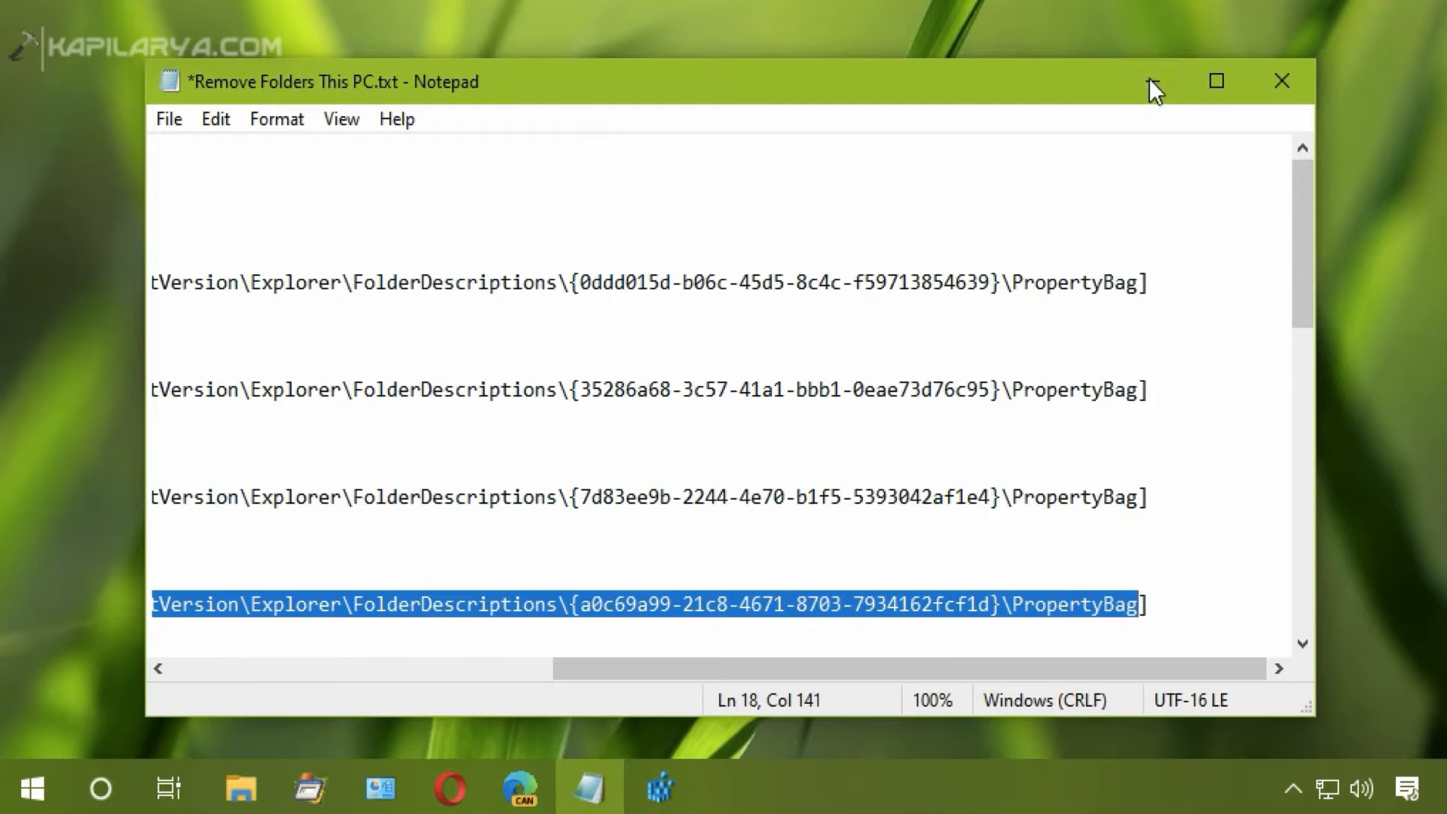
key("alt+d")
key("ctrl+v")
key("Return")
left_click(381, 486)
left_click(381, 514)
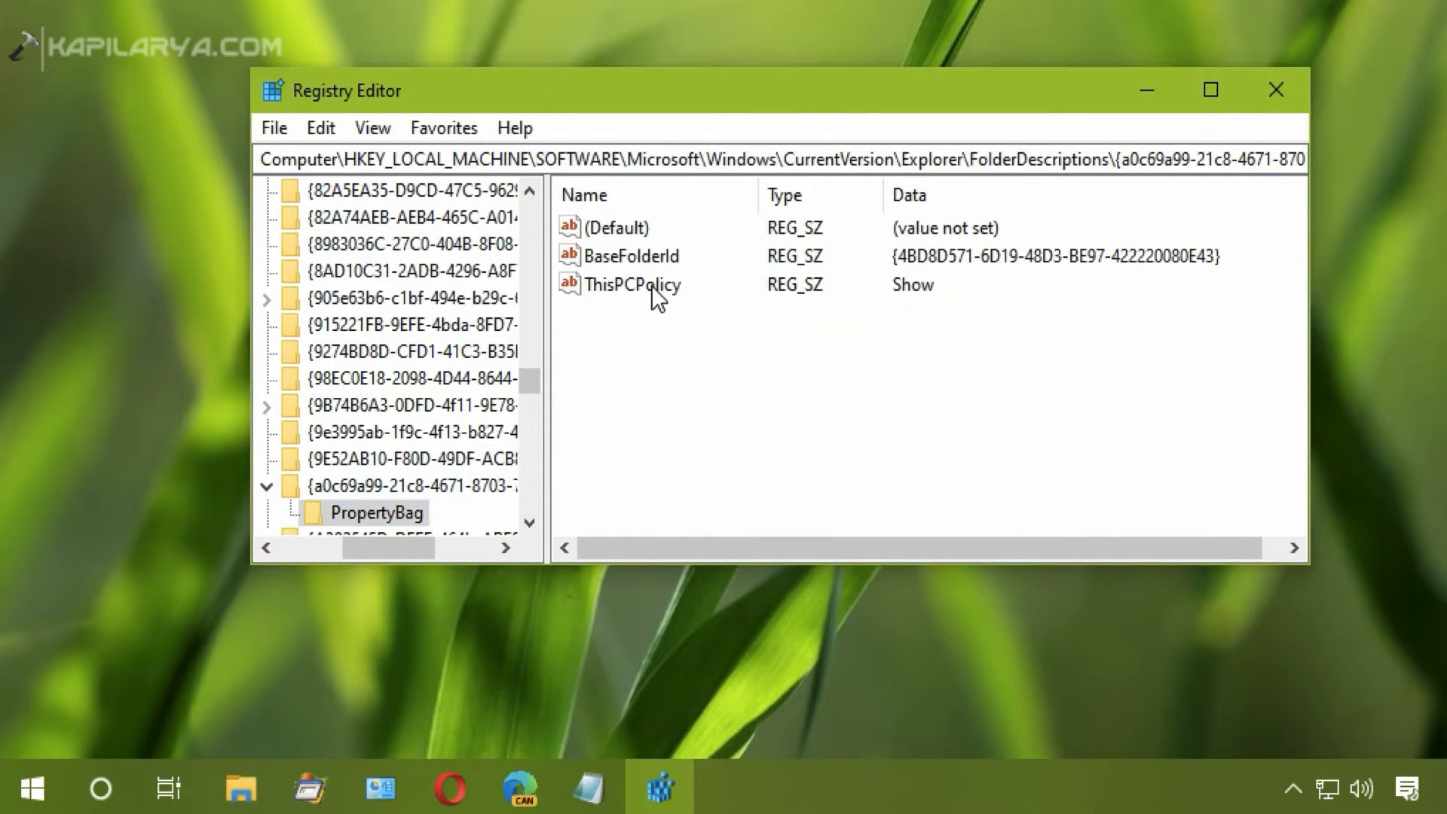
Step: Set ThisPCPolicy in the Music folder's PropertyBag key to Hide
double_click(649, 285)
type("Hide")
key("Return")
Step: Switch to the Notepad notes, copy the Documents entry's registry key path without brackets, and minimize the notes
left_click(588, 789)
left_click_drag(582, 676, 424, 676)
left_click(423, 676)
scroll(424, 536, "down", 3)
left_click_drag(163, 470, 1140, 461)
key("ctrl+c")
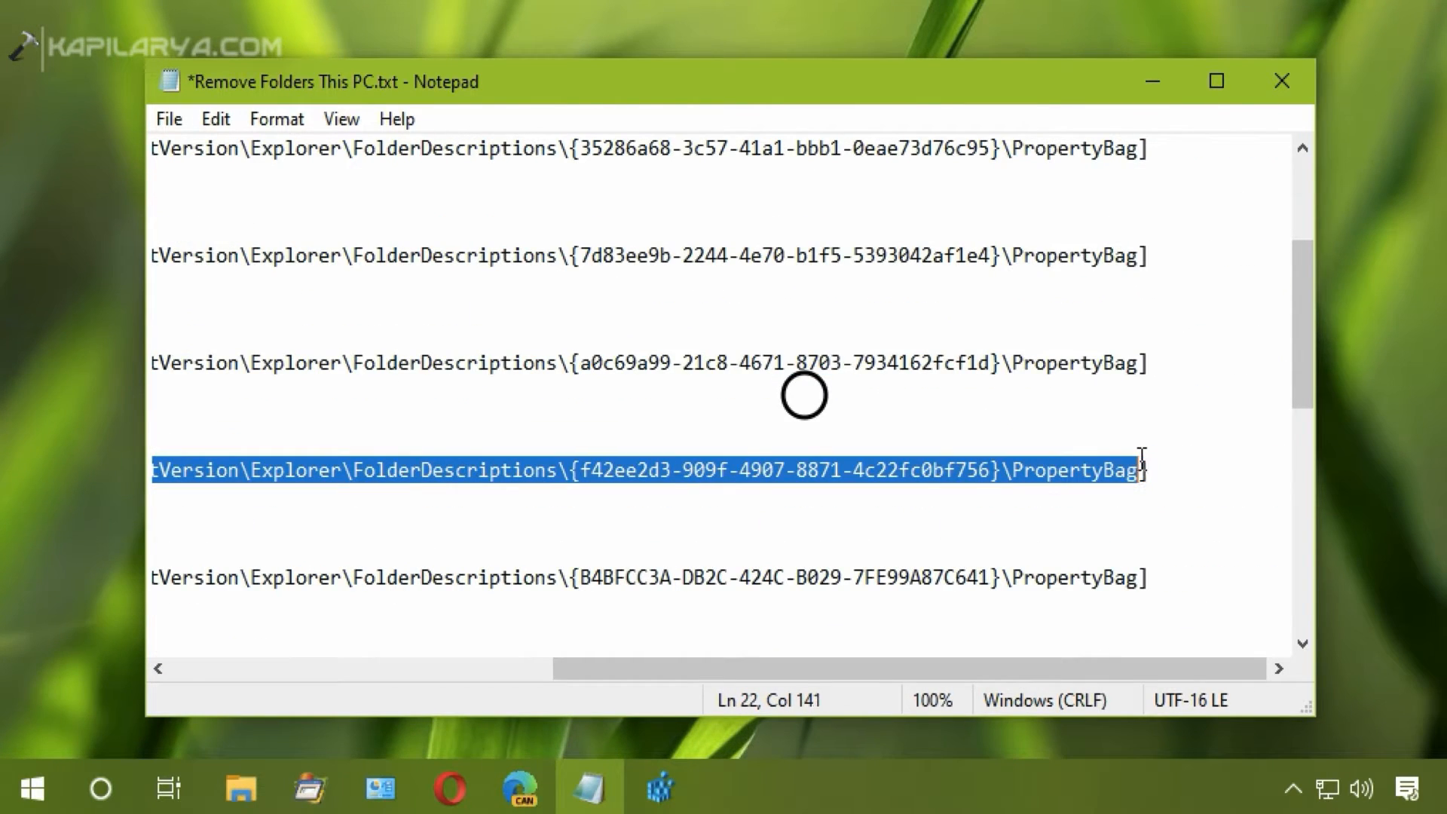
left_click(1152, 81)
Step: Go to the copied Documents PropertyBag key in Registry Editor and set its ThisPCPolicy value to Hide
left_click_drag(261, 159, 1205, 154)
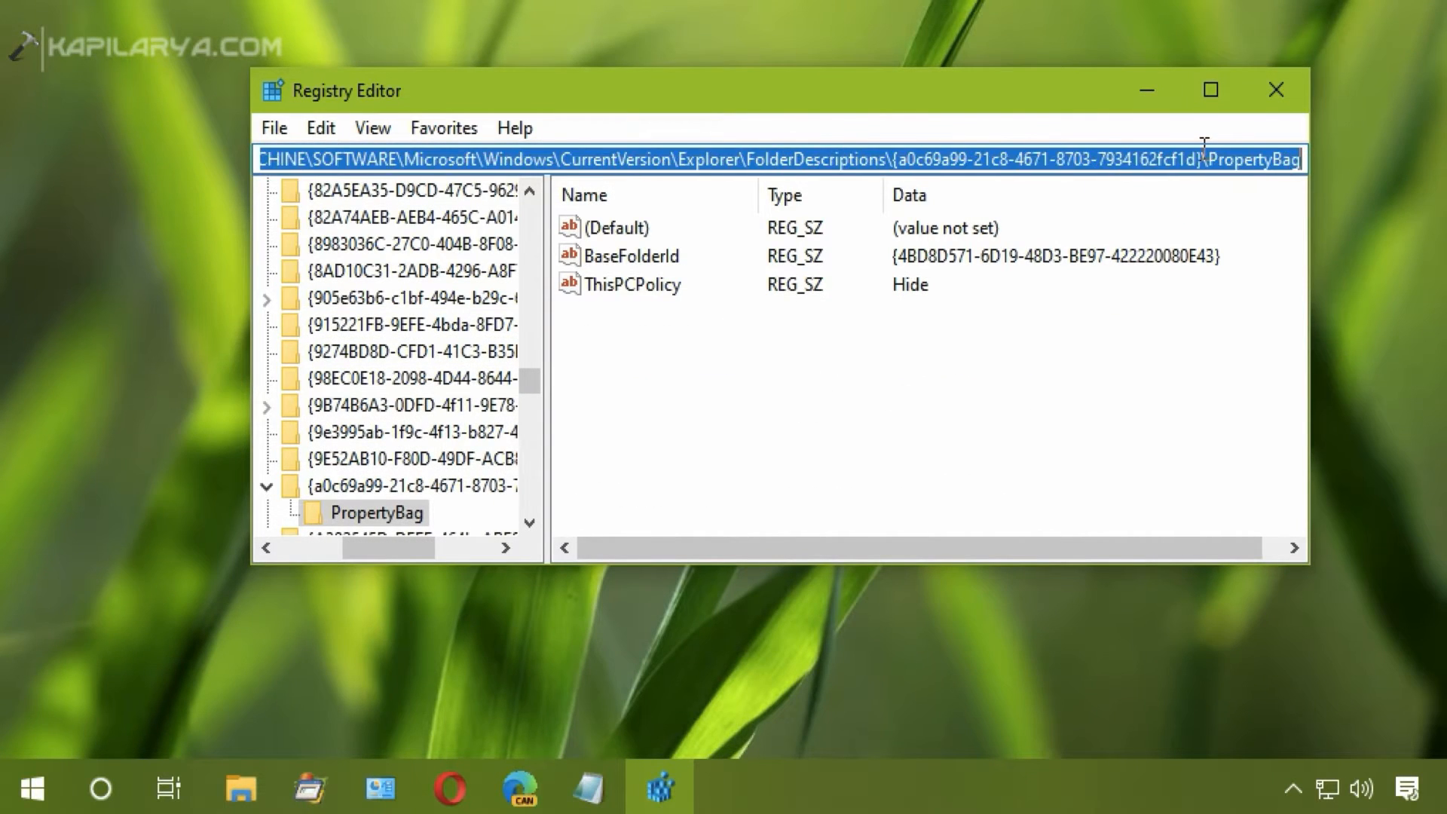
left_click(1204, 154)
left_click_drag(1305, 159, 346, 159)
key("BackSpace")
key("ctrl+v")
key("Return")
double_click(610, 291)
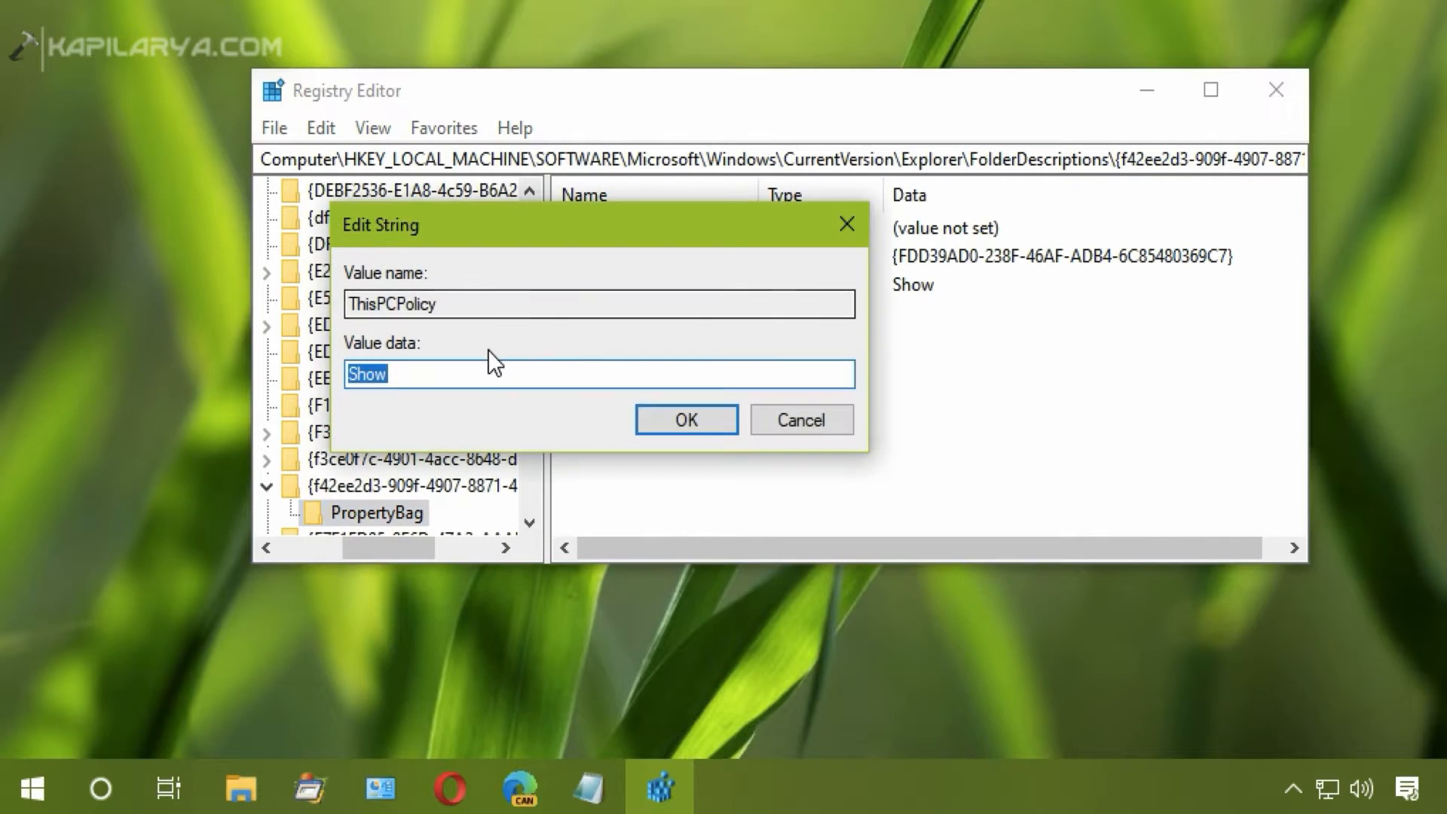
type("Hide")
key("Return")
Step: Switch to the Notepad notes, copy the Desktop entry's registry key path without brackets, and minimize the notes
left_click_drag(561, 673, 139, 671)
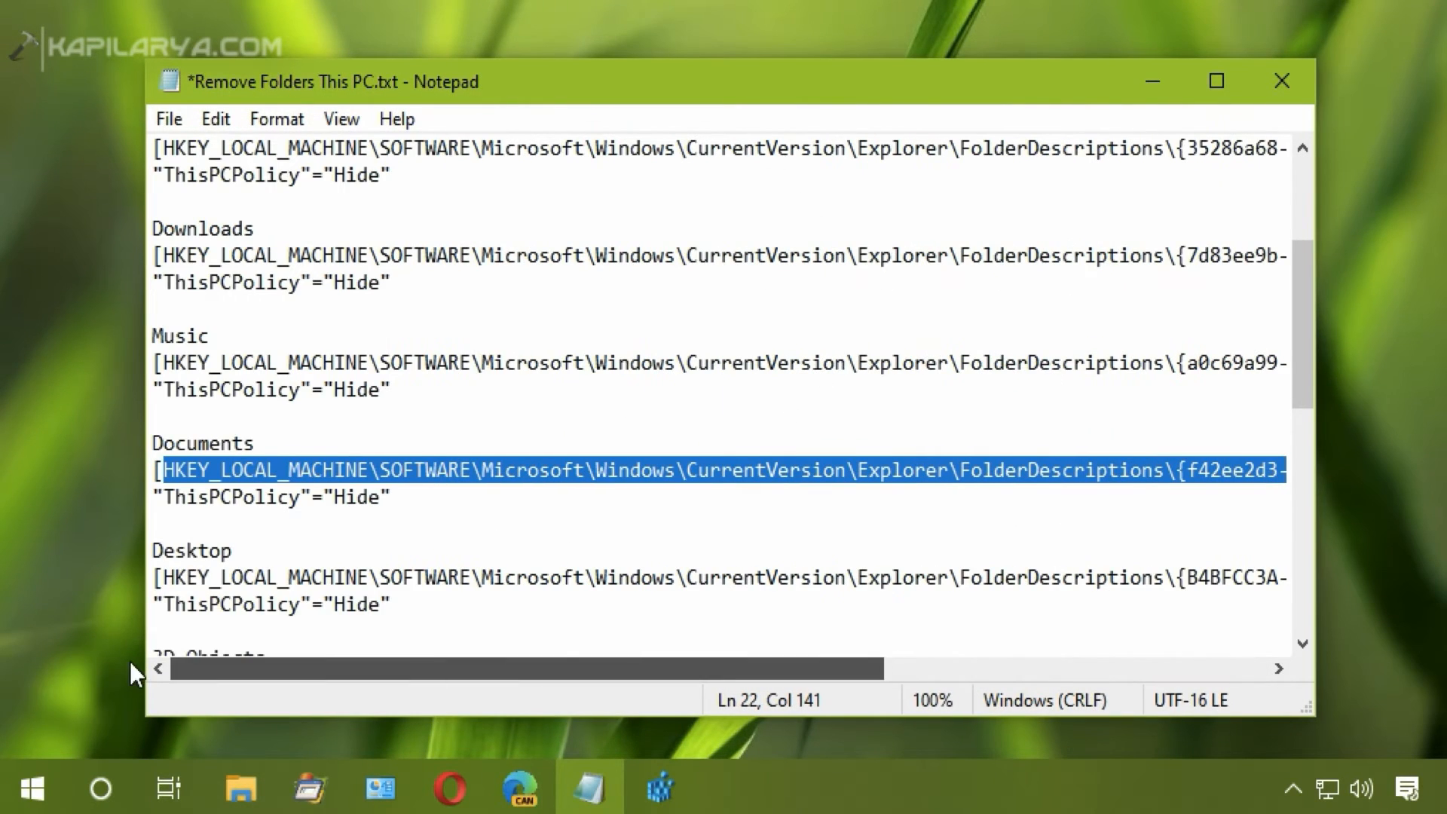
left_click_drag(162, 577, 1142, 581)
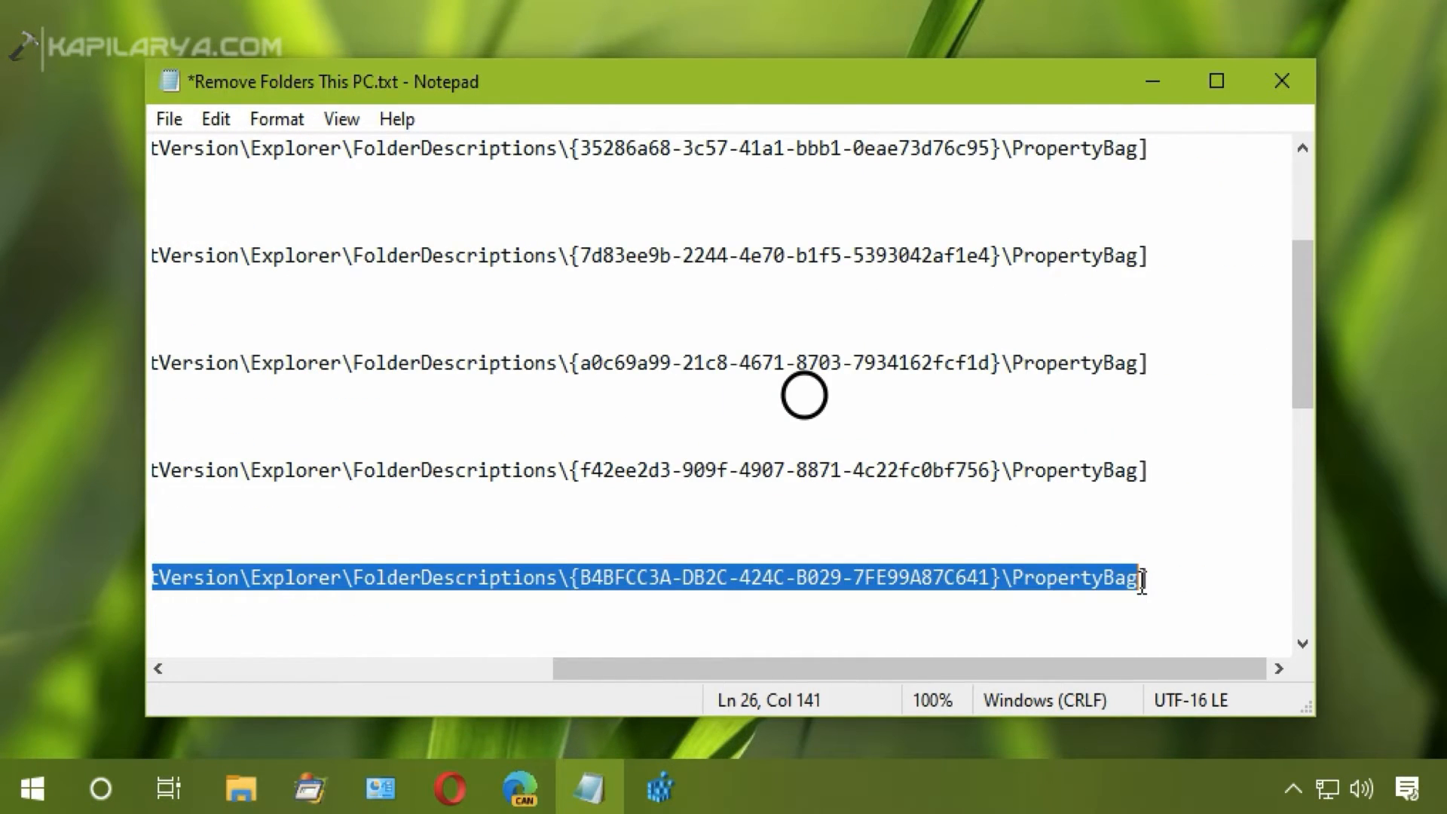
left_click(1152, 84)
Step: Go to the copied Desktop PropertyBag key in Registry Editor and locate it under its {B4BFCC3A-DB2C-424C-B029-7FE99A87C641} parent key
left_click_drag(388, 160, 1336, 146)
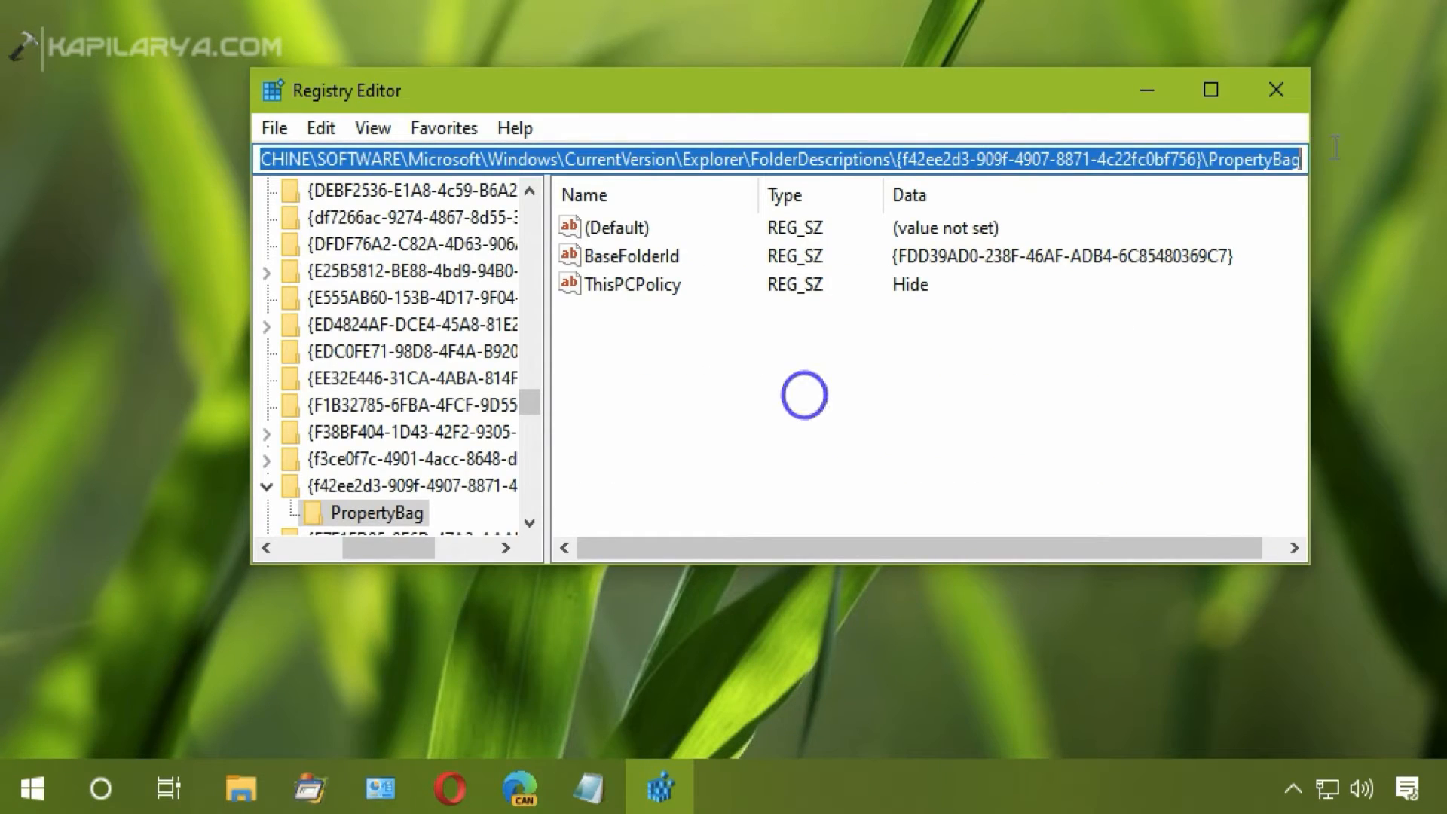
type("HKEY_LOCAL_MACHINE\\SOFTWARE\\Microsoft\\Windows\\CurrentVersion\\Explorer\\FolderDescriptions\\{B4BFCC3A-DB2C-424C-B029-7FE99A87C641}\\PropertyBag")
key("Return")
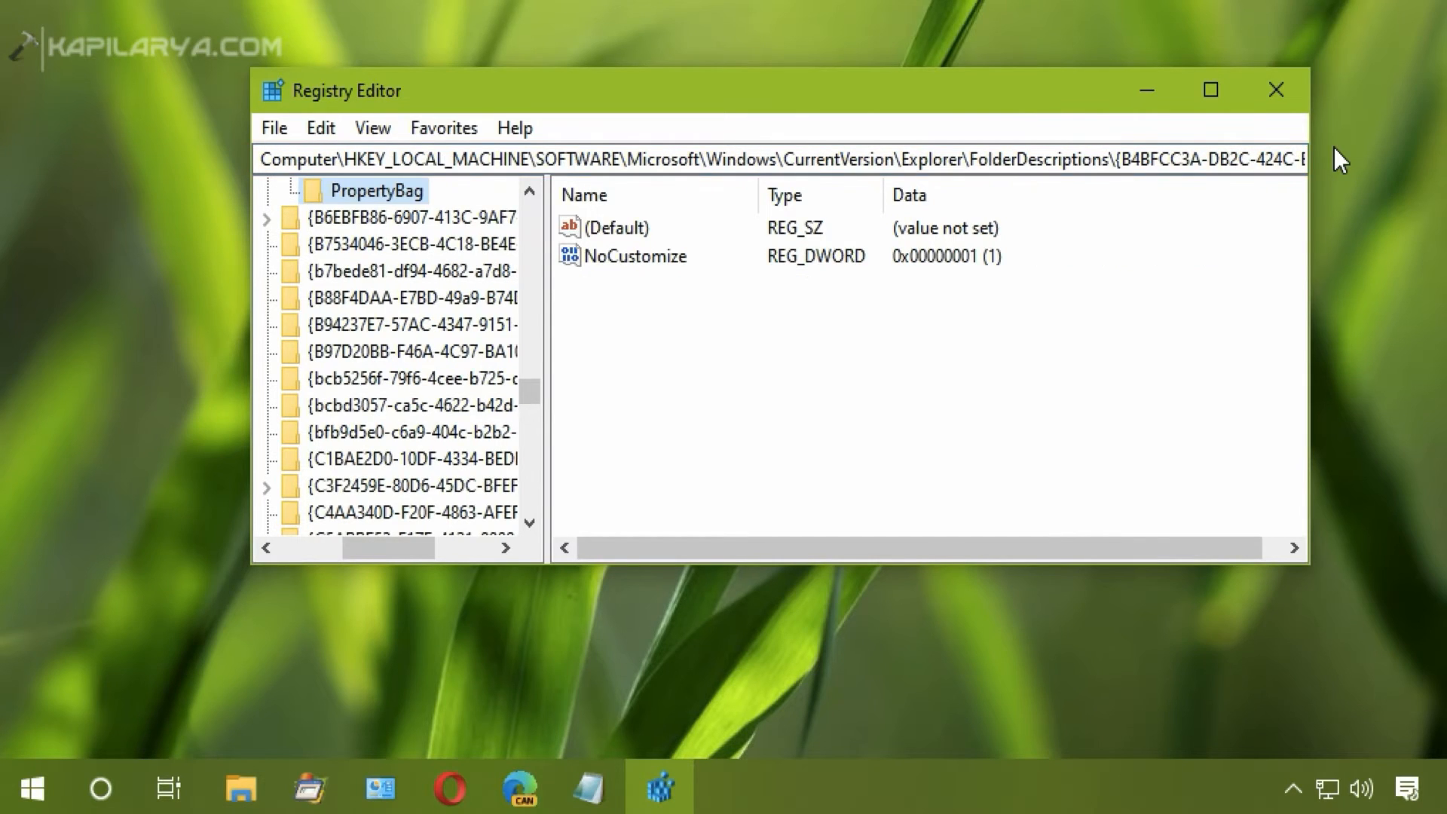
left_click(528, 520)
left_click(528, 520)
left_click(532, 193)
left_click(531, 193)
left_click(531, 193)
left_click(531, 193)
left_click(531, 193)
left_click(531, 193)
Step: Create a string value named ThisPCPolicy in the Desktop PropertyBag key and set its data to Hide
right_click(633, 292)
mouse_move(773, 313)
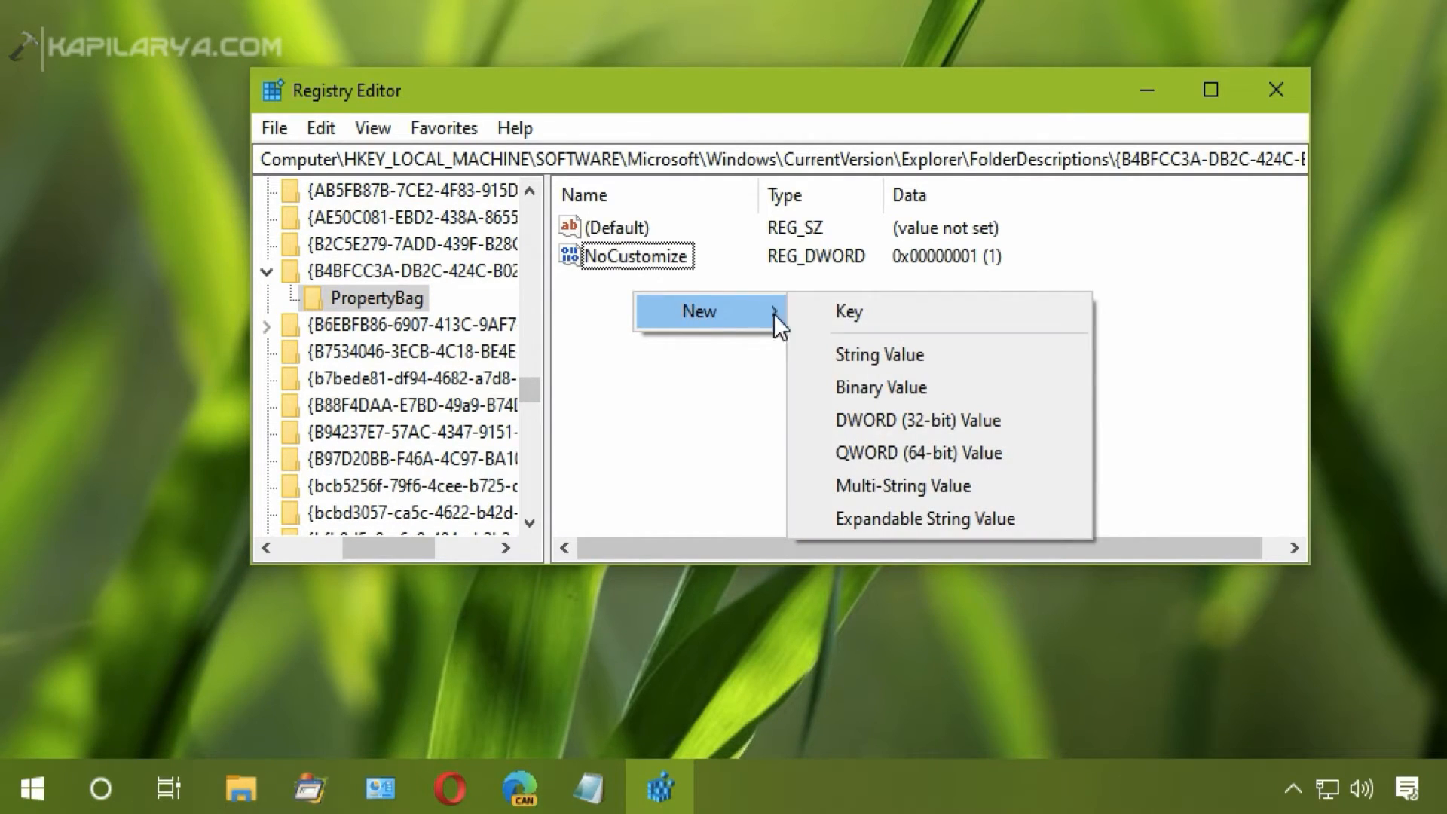
left_click(816, 341)
type("T")
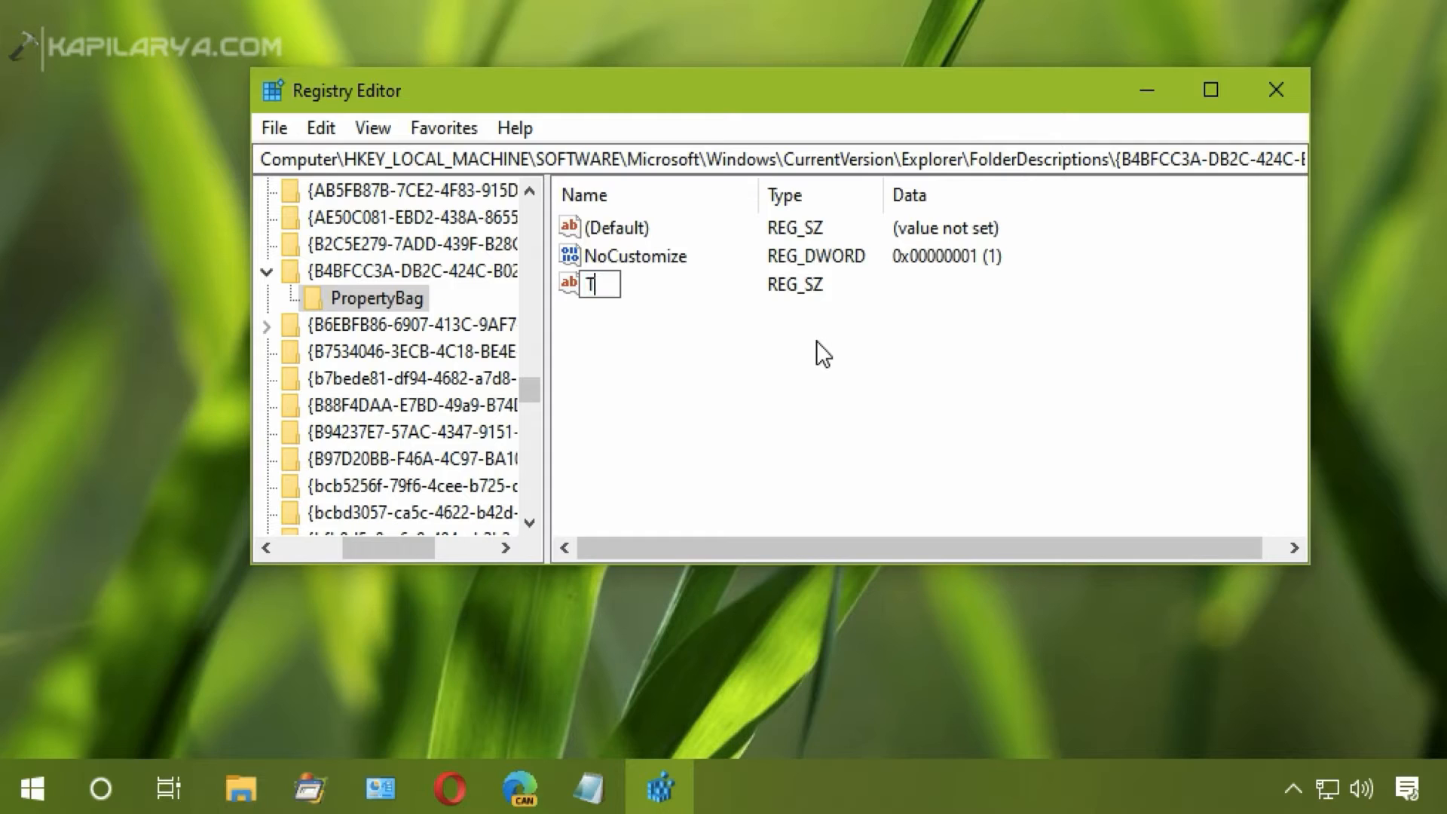
type("hisPCPolicy")
key("Return")
key("Return")
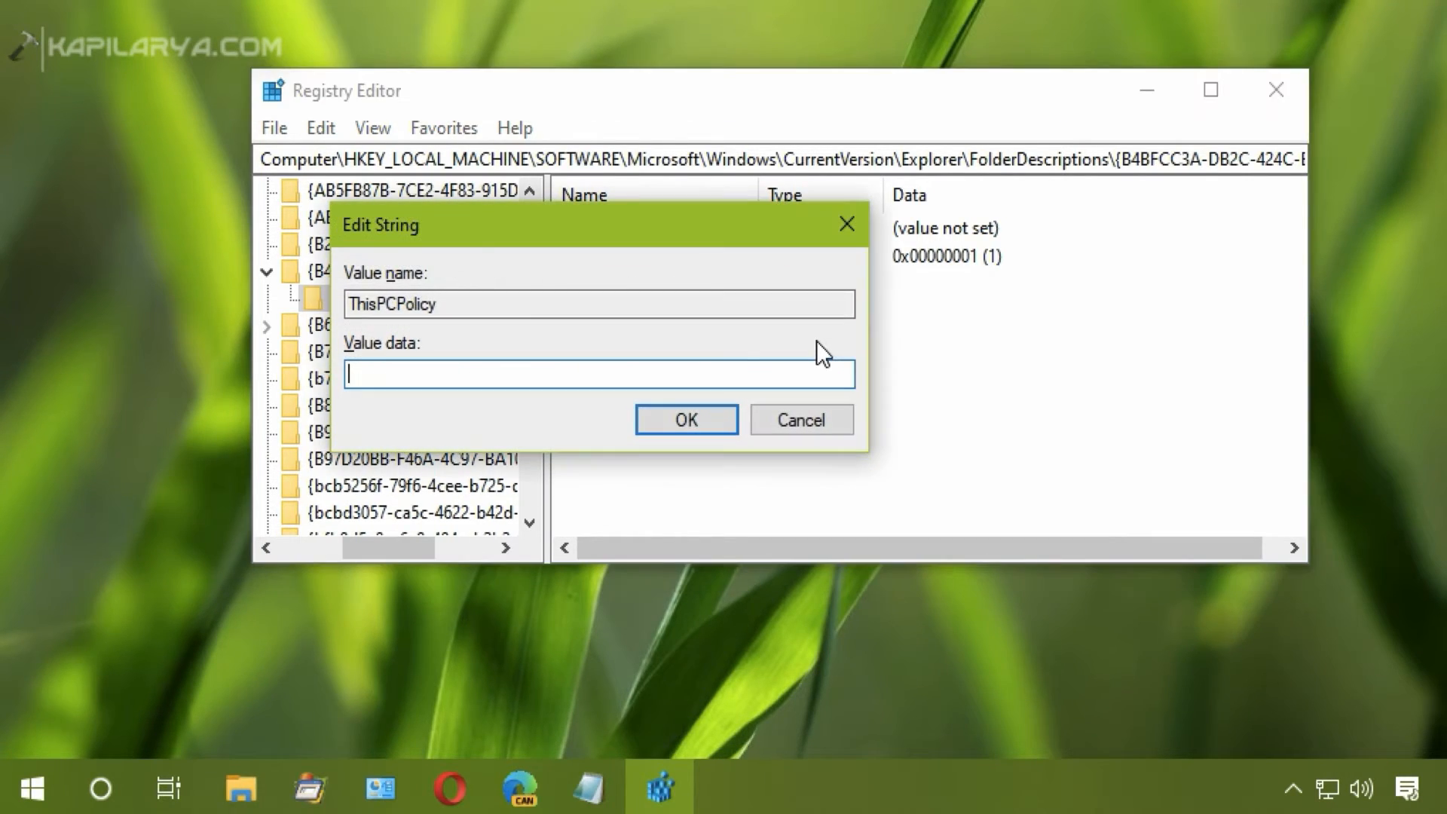
type("Hide")
key("Return")
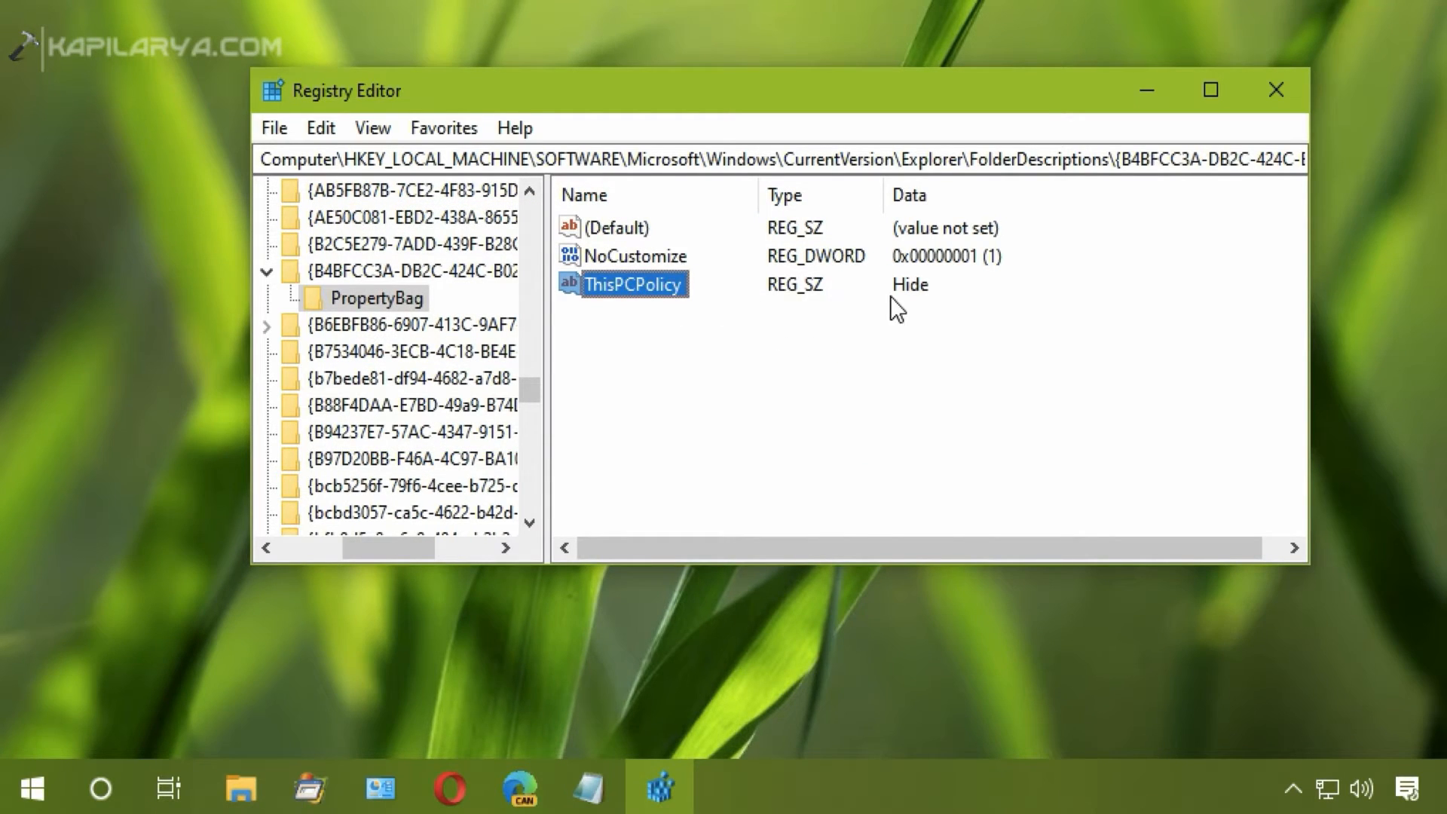
Step: Minimize Registry Editor, switch to the Notepad notes and copy the 3D Objects entry's first MyComputer\NameSpace key path without brackets
left_click(1147, 91)
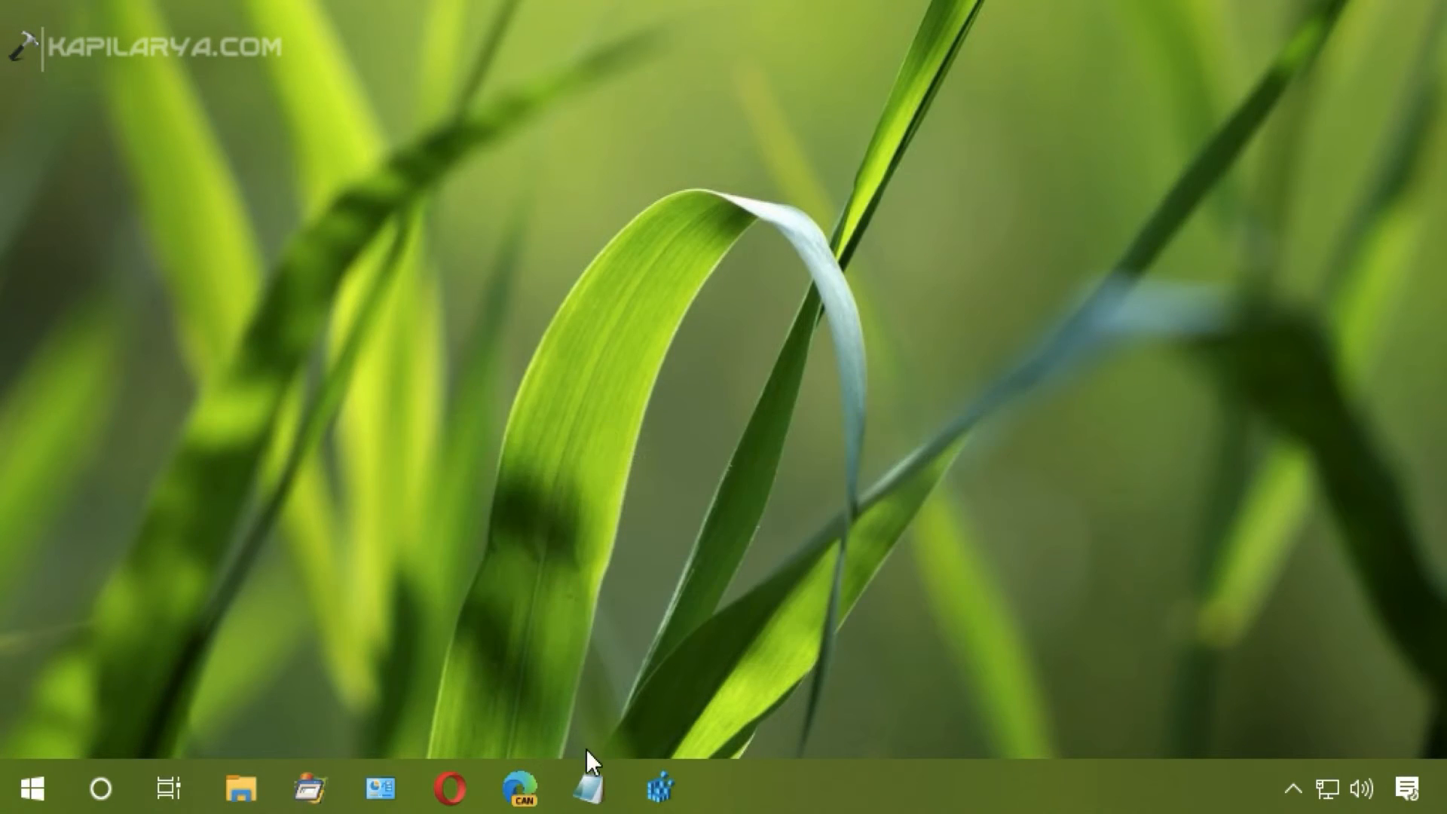
left_click(589, 788)
left_click_drag(555, 668, 173, 672)
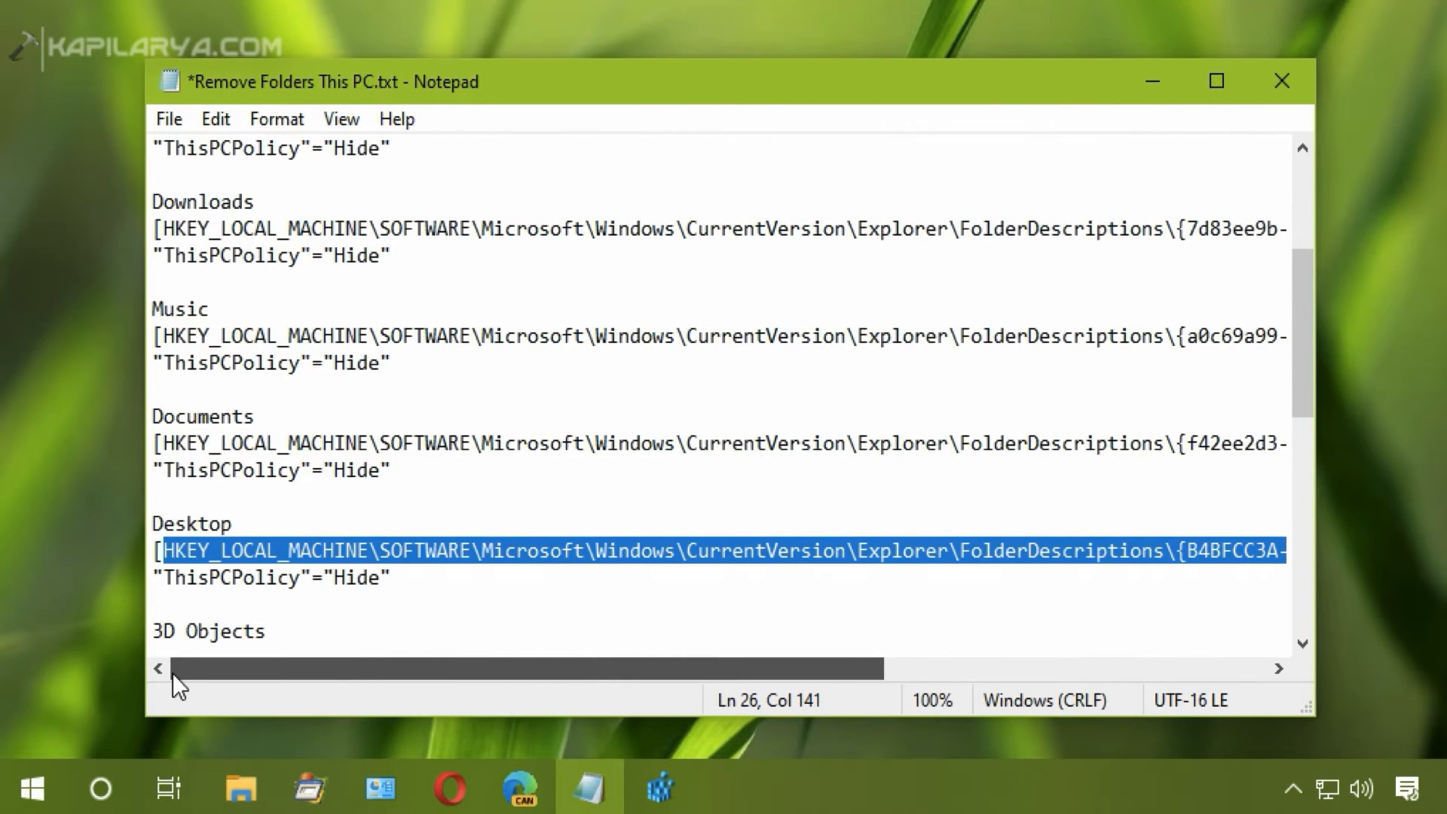
scroll(236, 601, "down", 1)
left_click(173, 607)
left_click_drag(173, 607, 1267, 596)
key("ctrl+c")
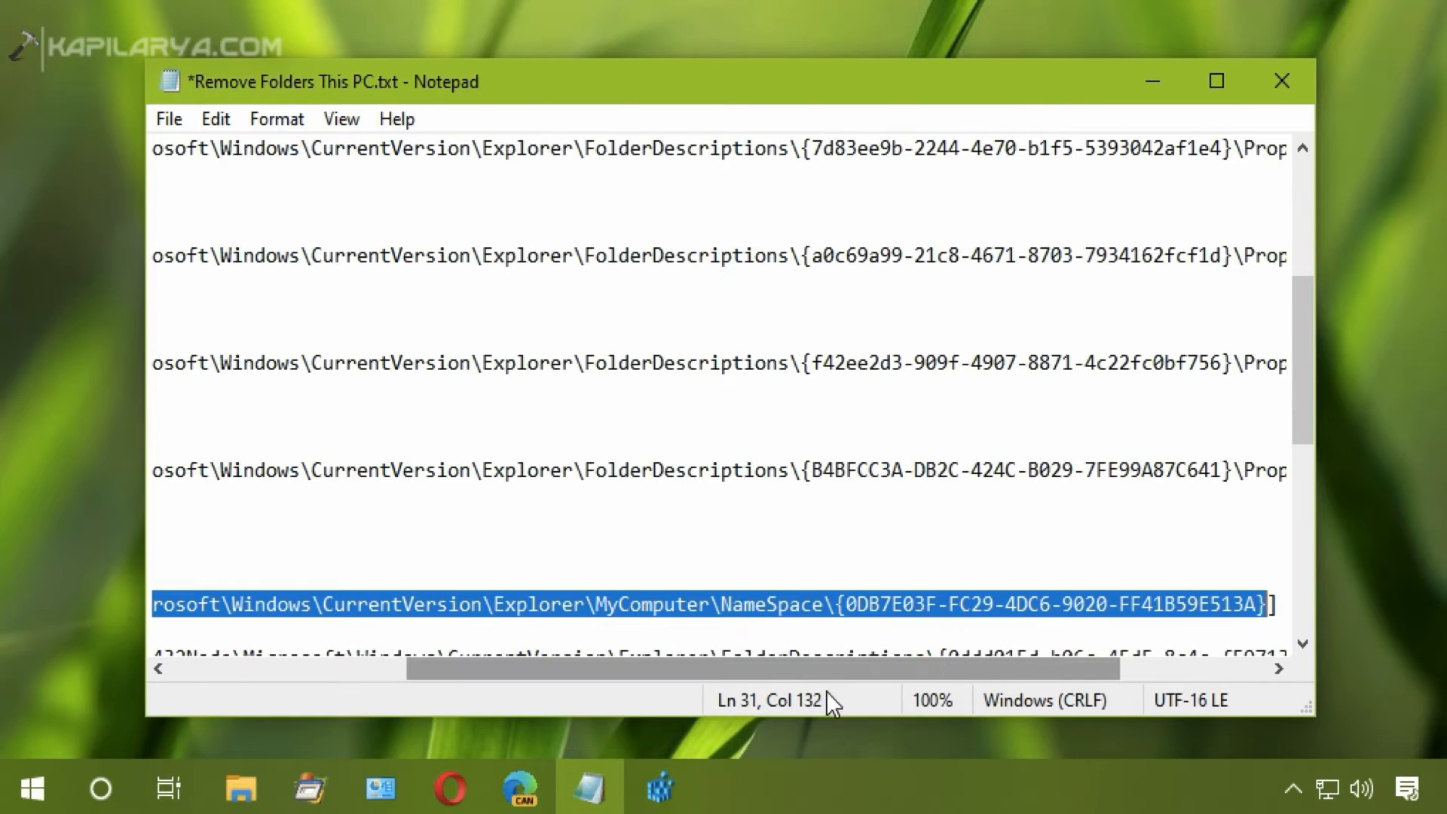
Step: Go to the copied 3D Objects NameSpace key in Registry Editor and widen the key tree to show its full name
left_click(660, 787)
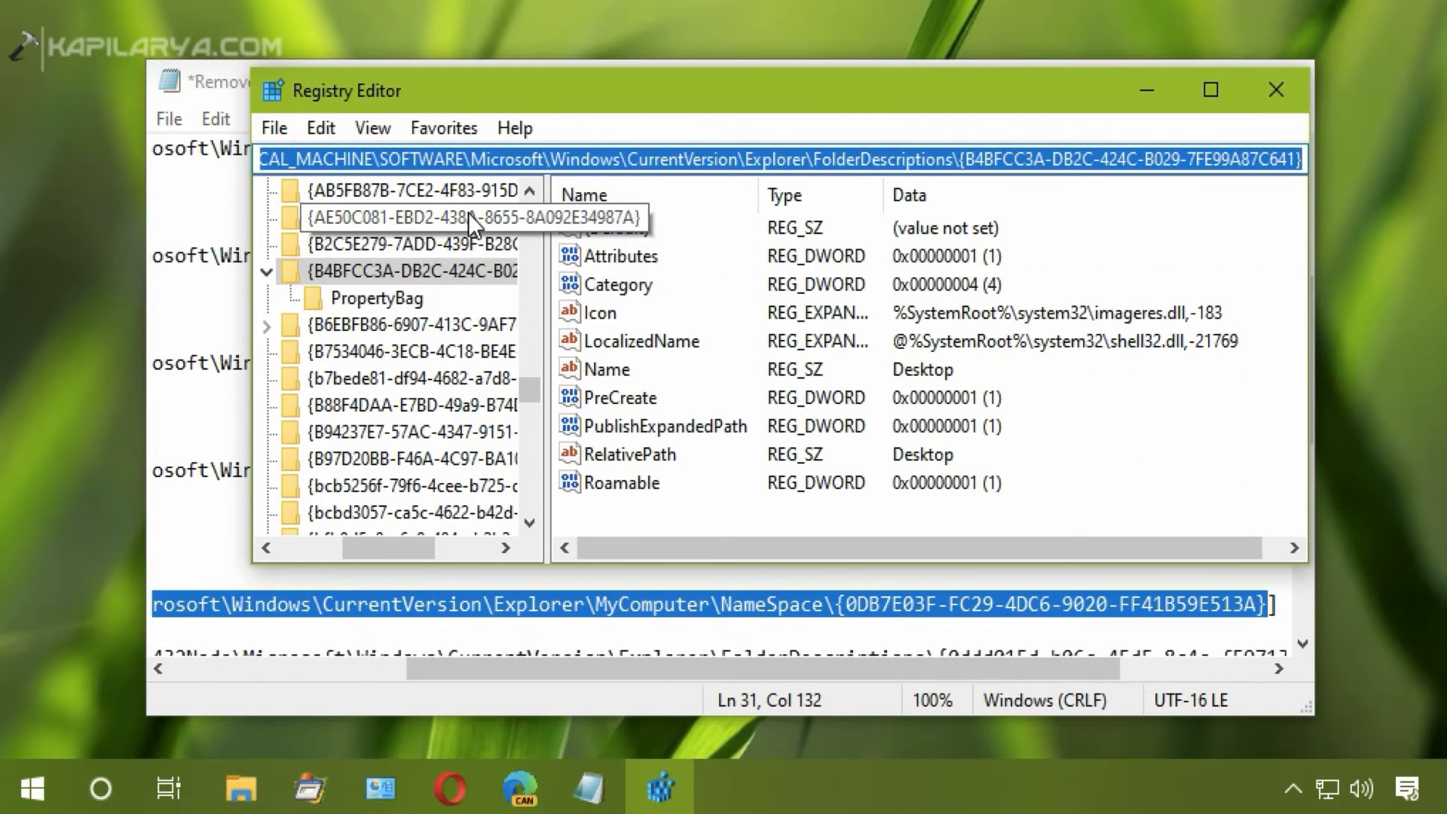
key("BackSpace")
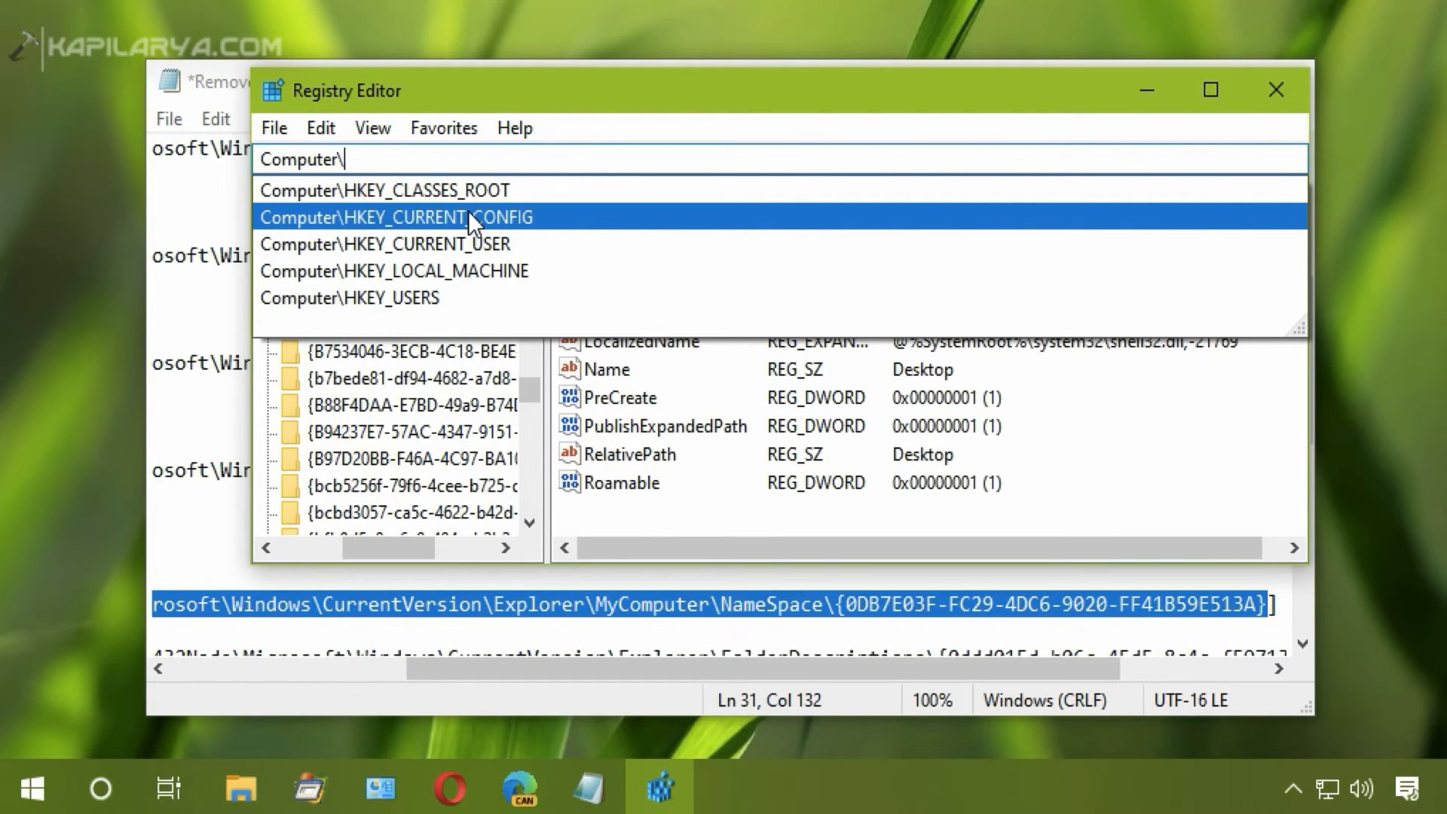
key("ctrl+v")
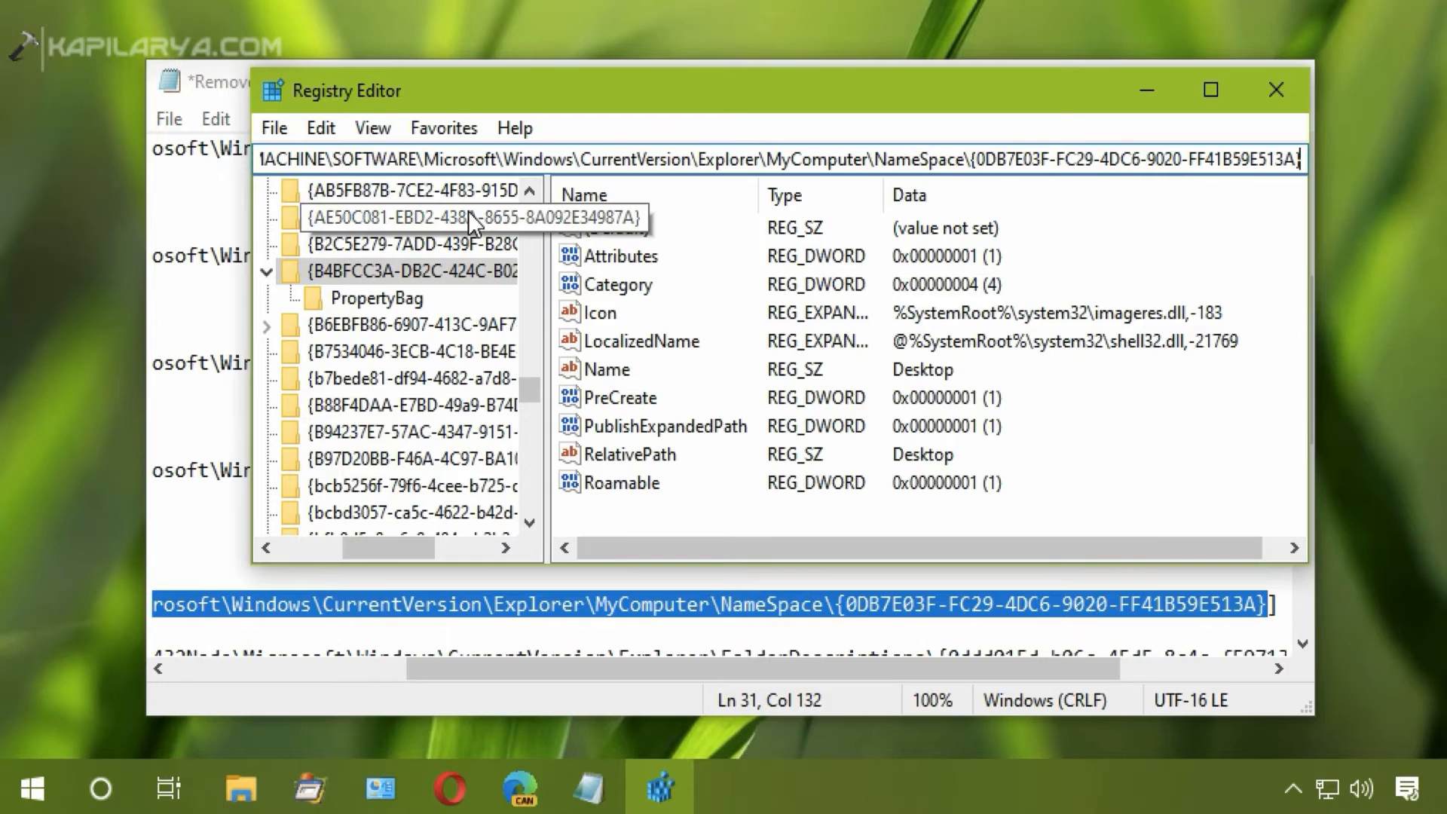
key("Return")
left_click_drag(415, 537, 399, 536)
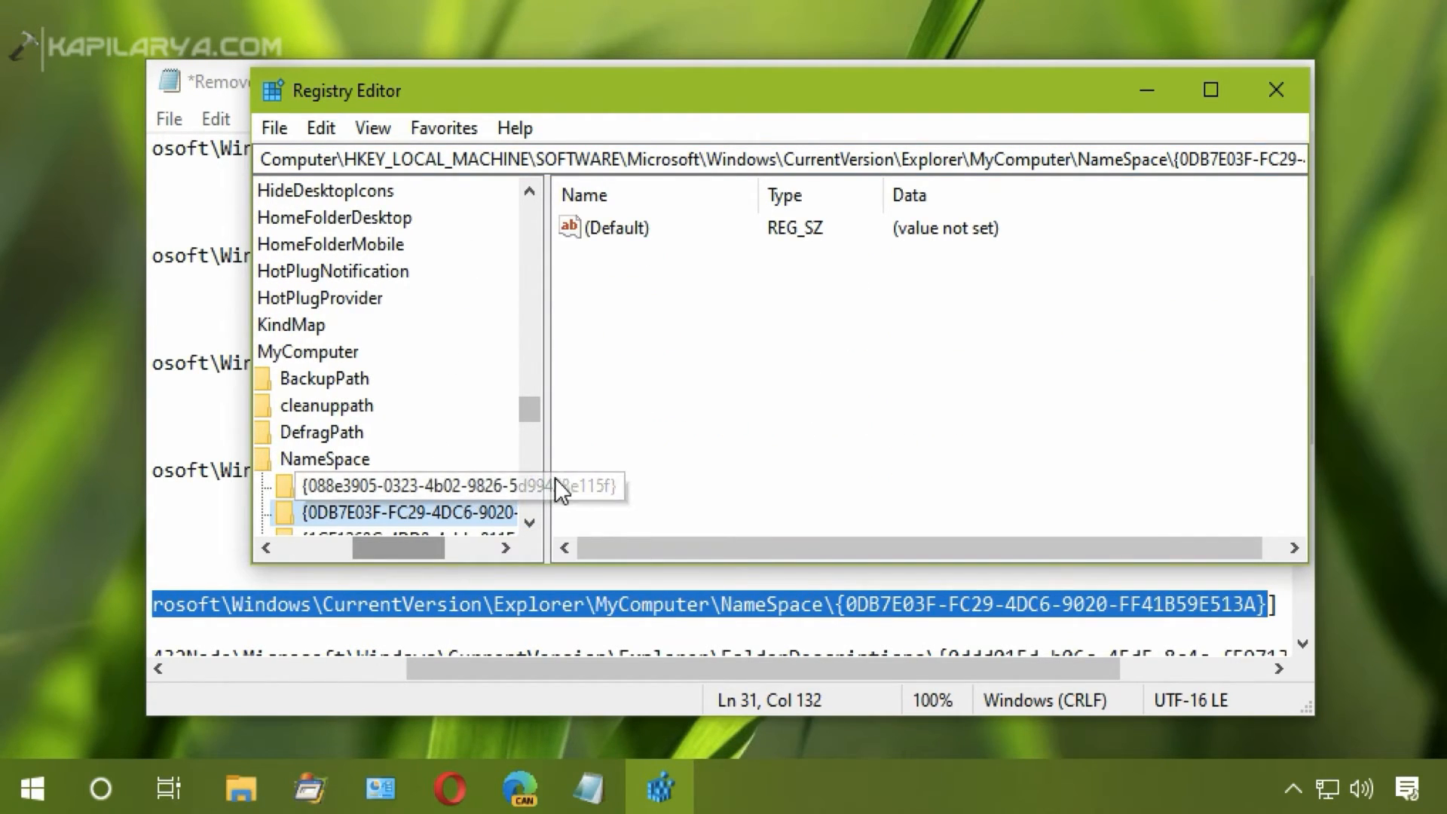
left_click_drag(543, 468, 581, 518)
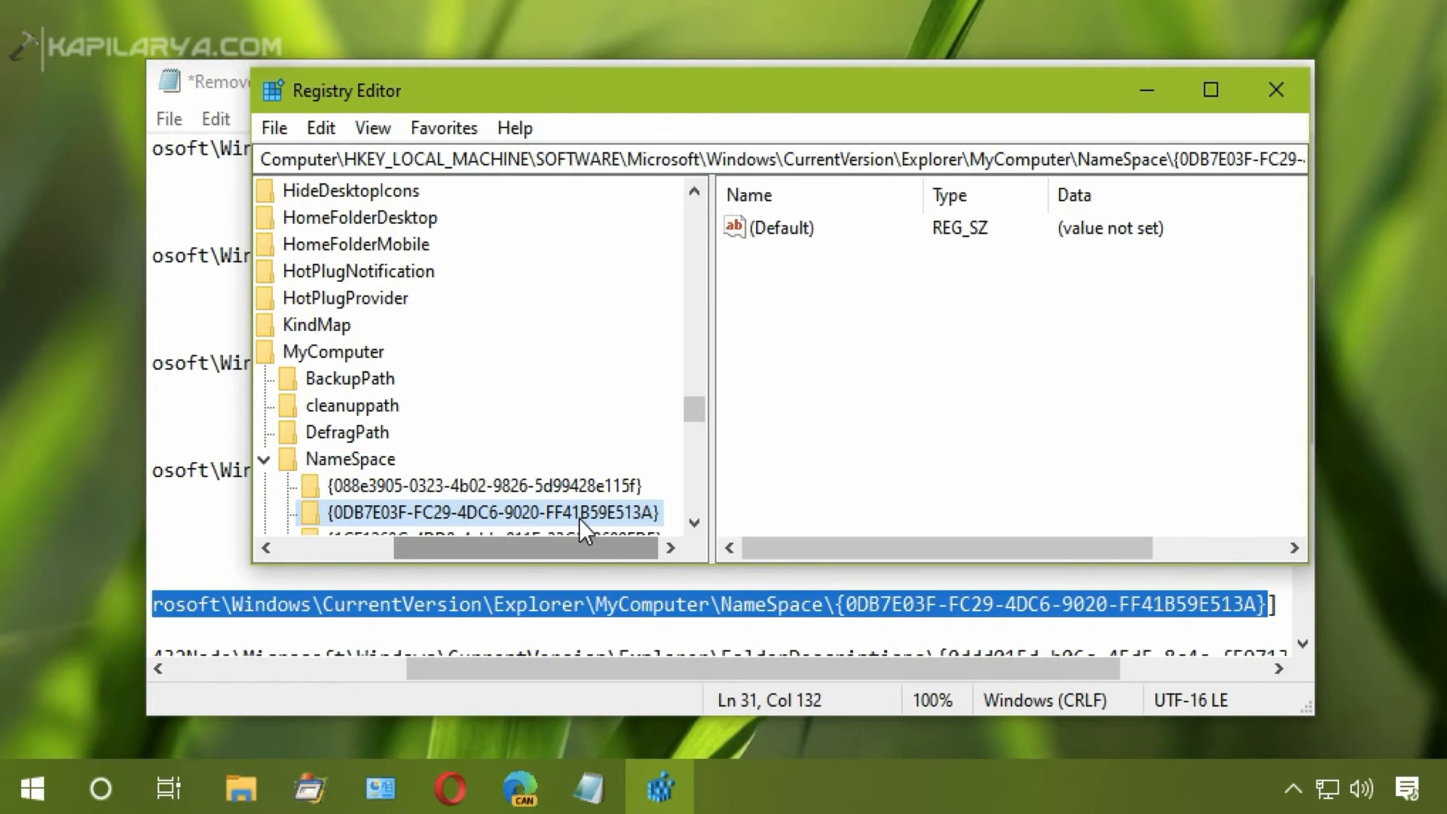
Step: Delete the {0DB7E03F-FC29-4DC6-9020-FF41B59E513A} key under MyComputer\NameSpace
right_click(658, 517)
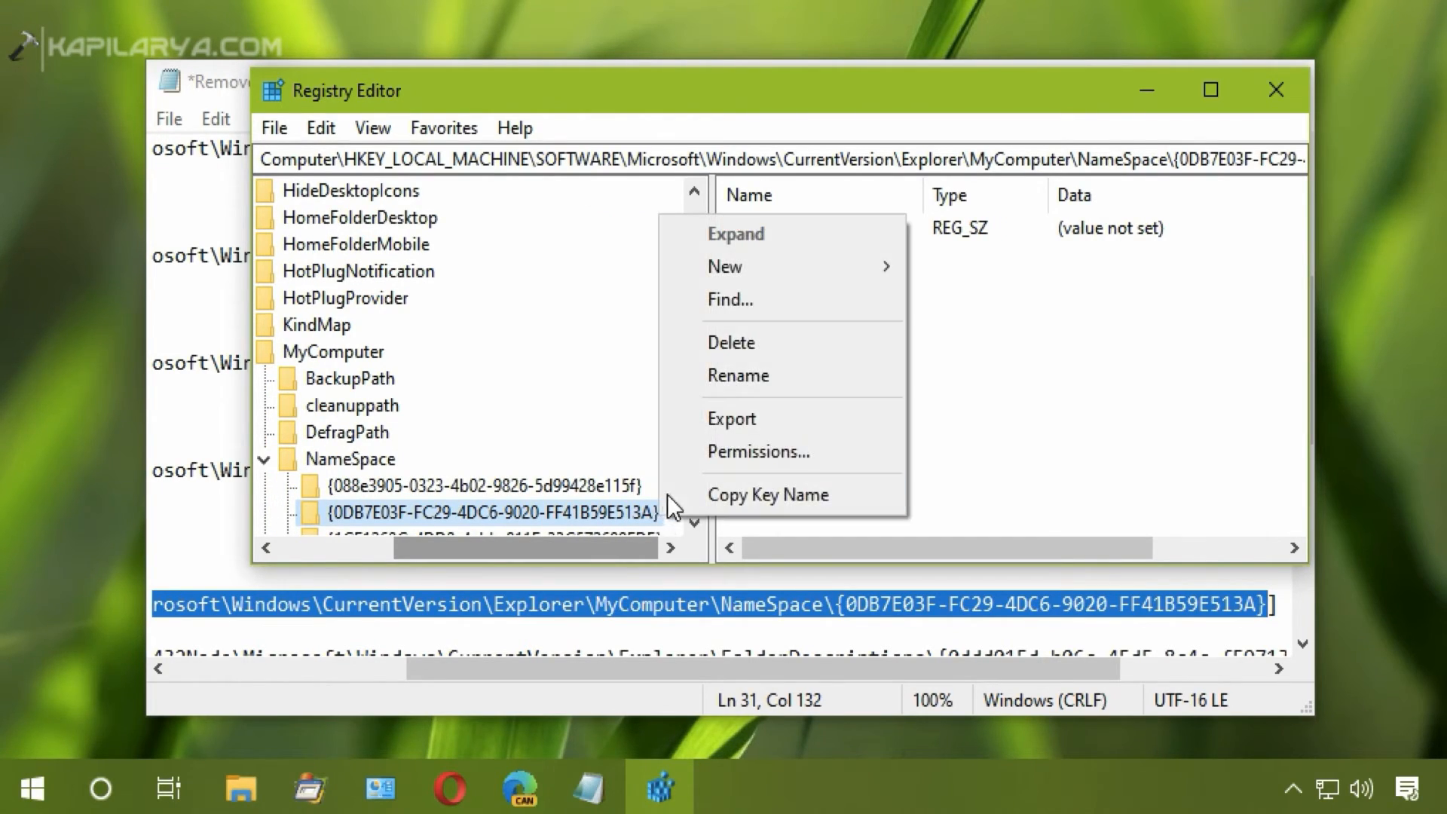
left_click(739, 340)
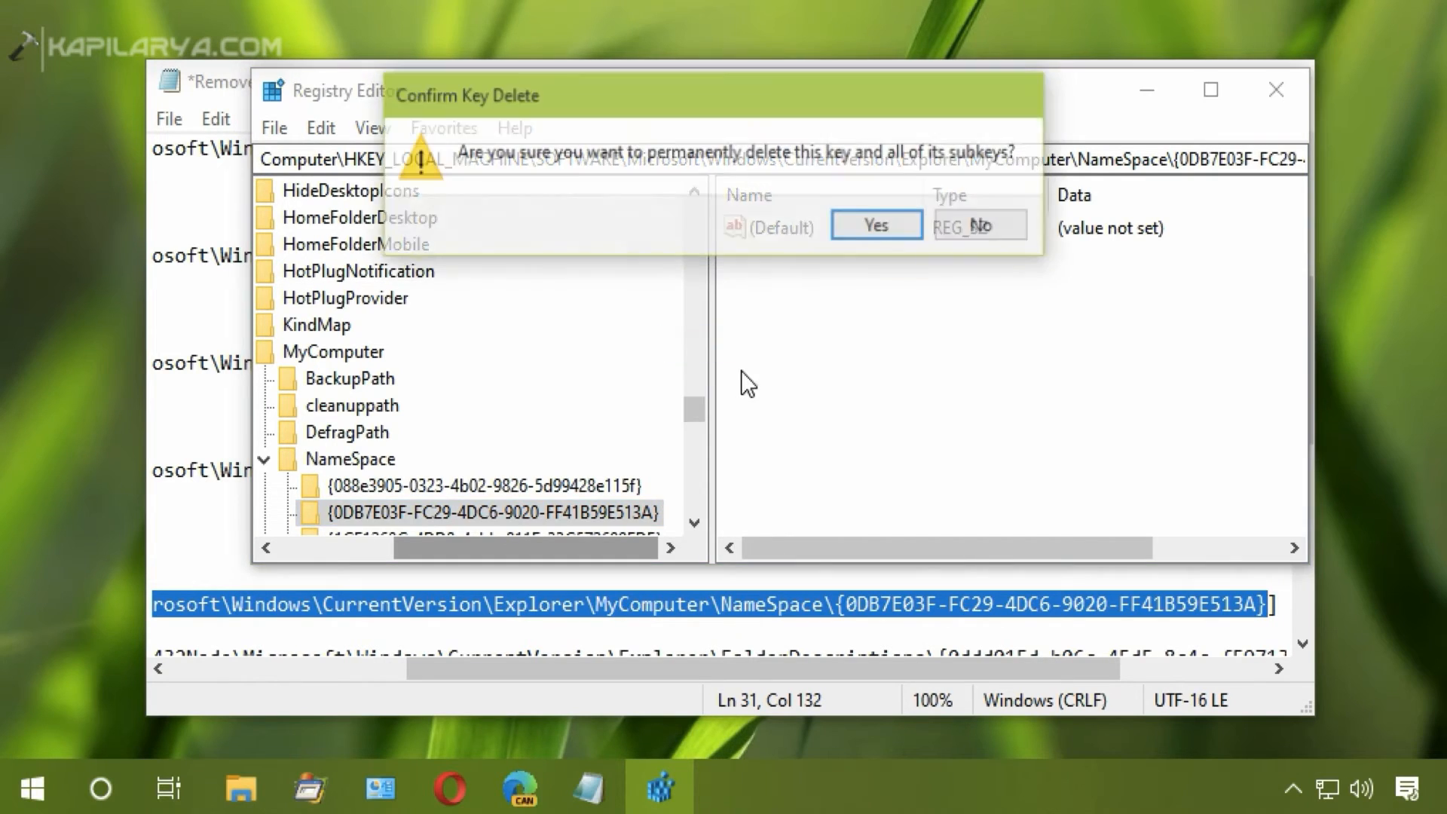
left_click(845, 226)
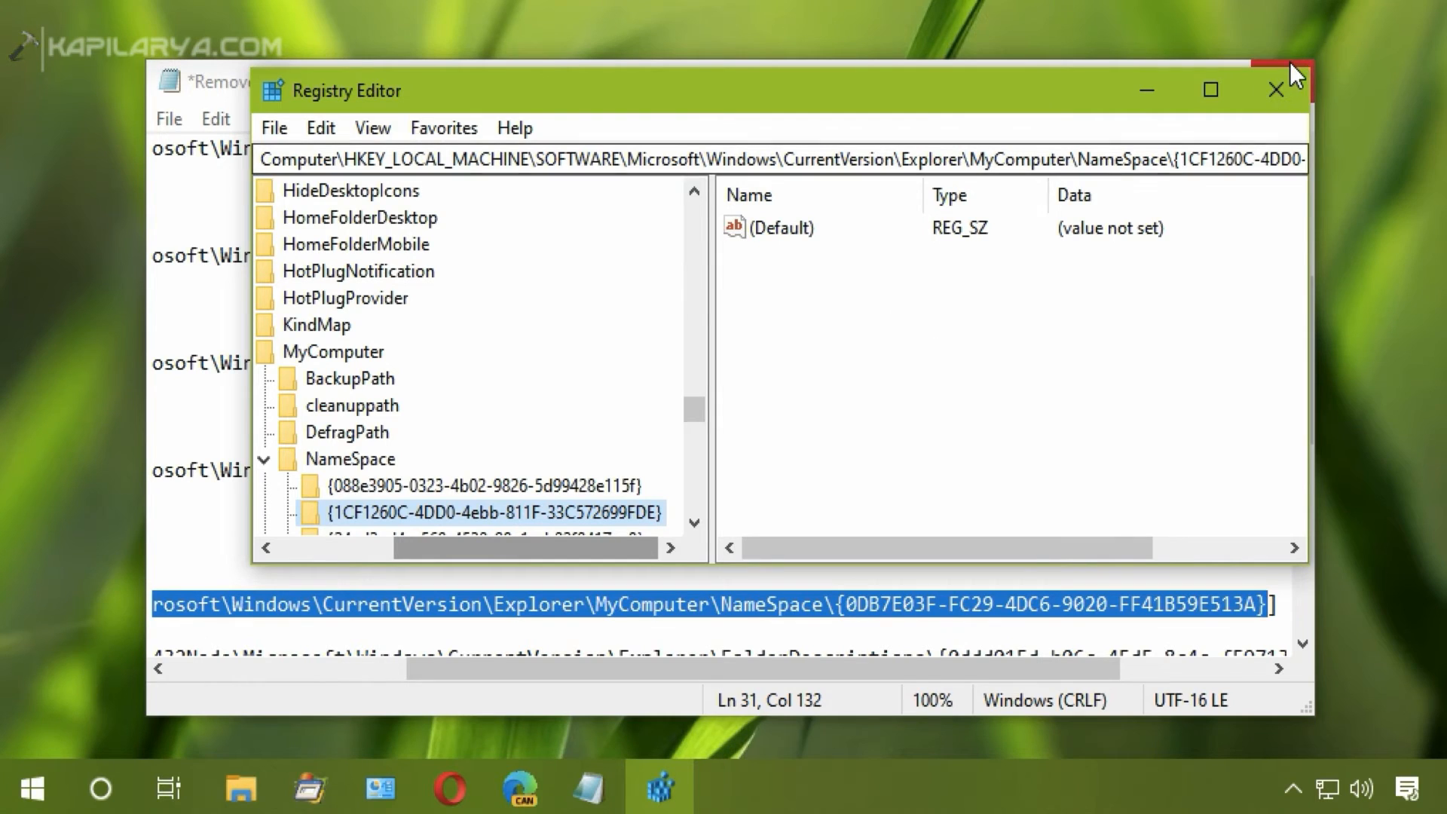
Step: Close Registry Editor and the Notepad notes, saving the changes to Remove Folders This PC.txt
left_click(1278, 88)
left_click(1272, 84)
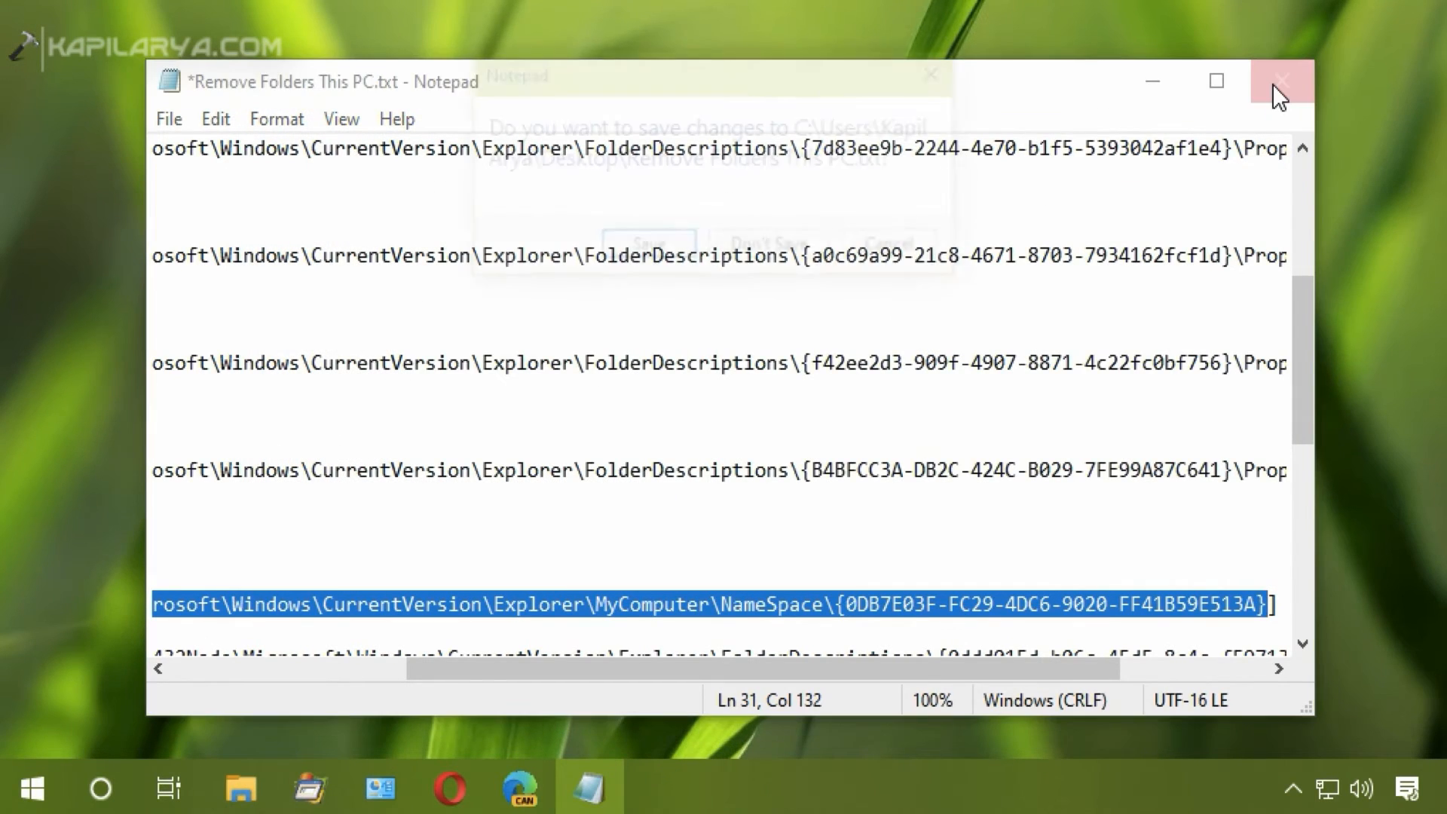
left_click(646, 245)
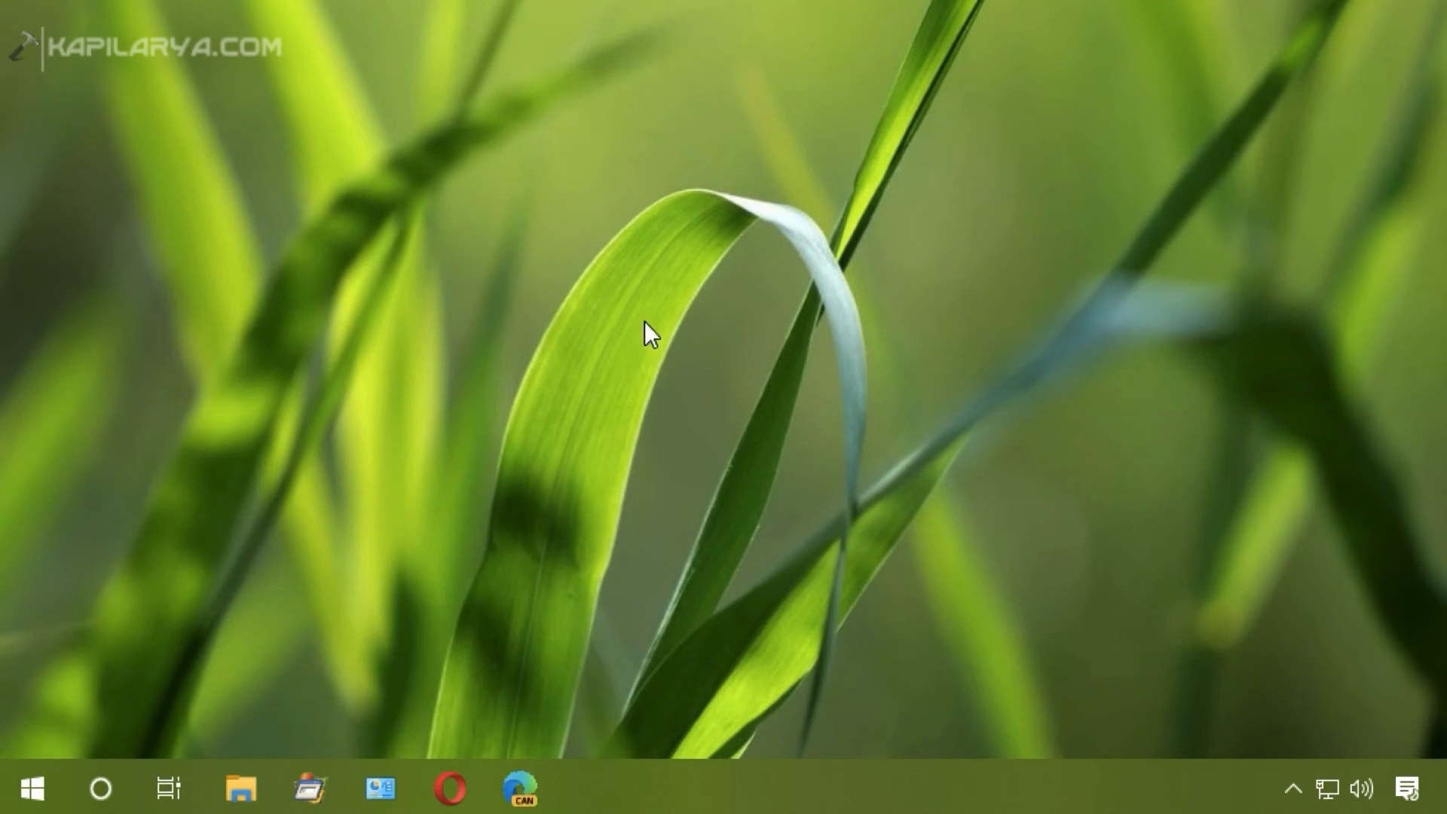
Step: Restart the computer to apply the registry changes
right_click(49, 775)
mouse_move(336, 693)
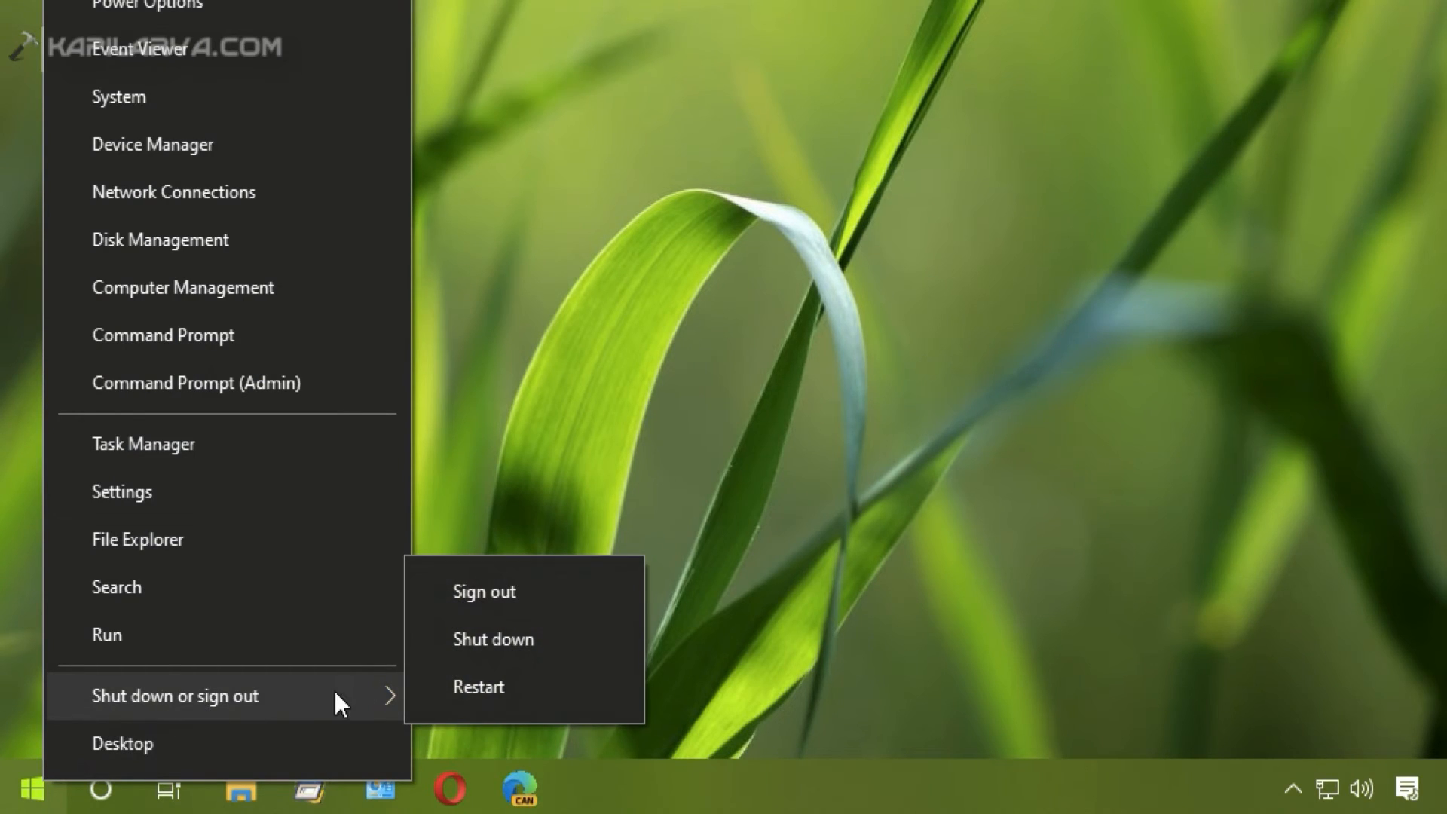
left_click(435, 686)
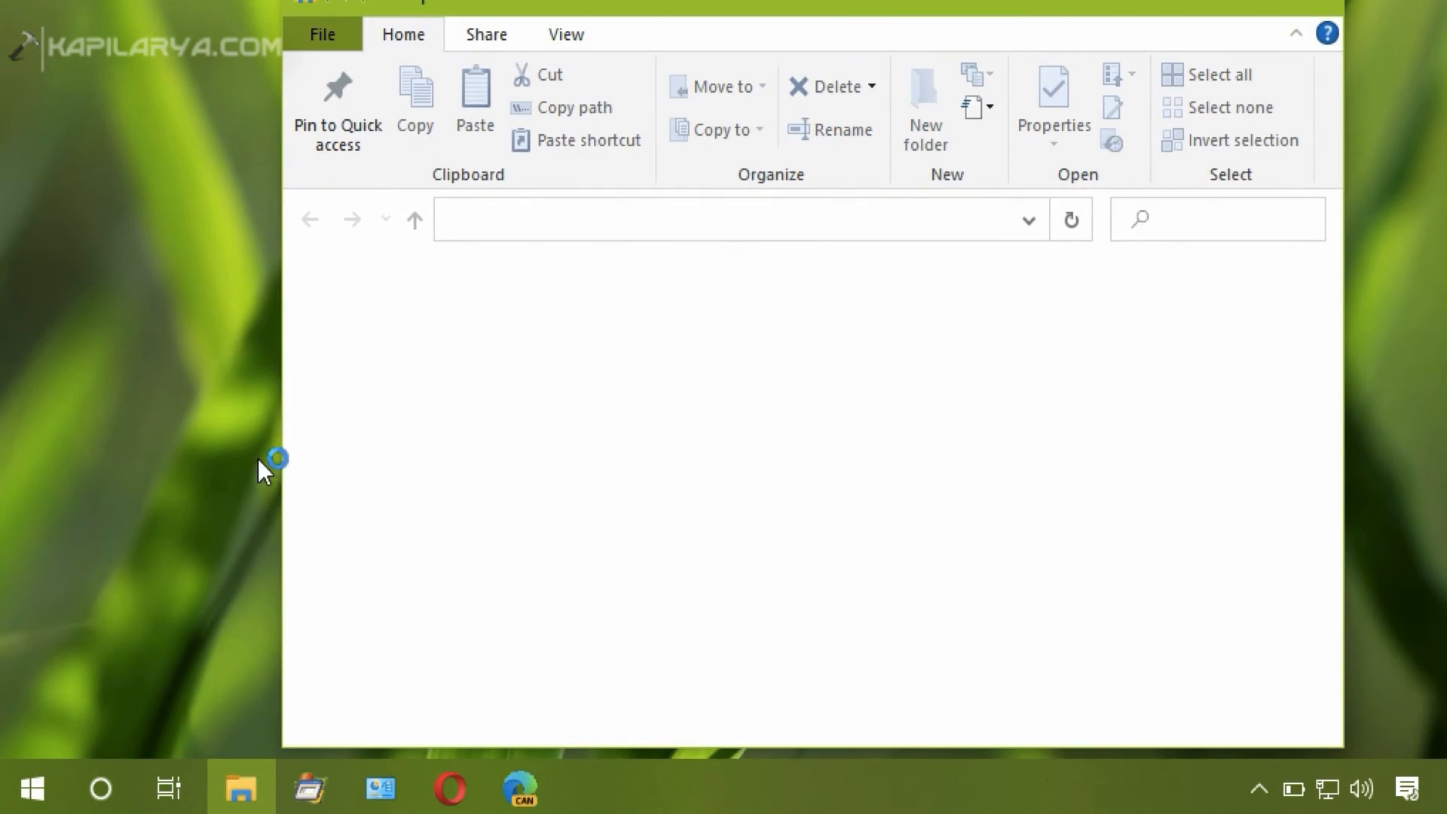
Step: Check This PC in File Explorer for the removed folders, briefly expanding the Devices and drives group
left_click_drag(587, 4, 602, 20)
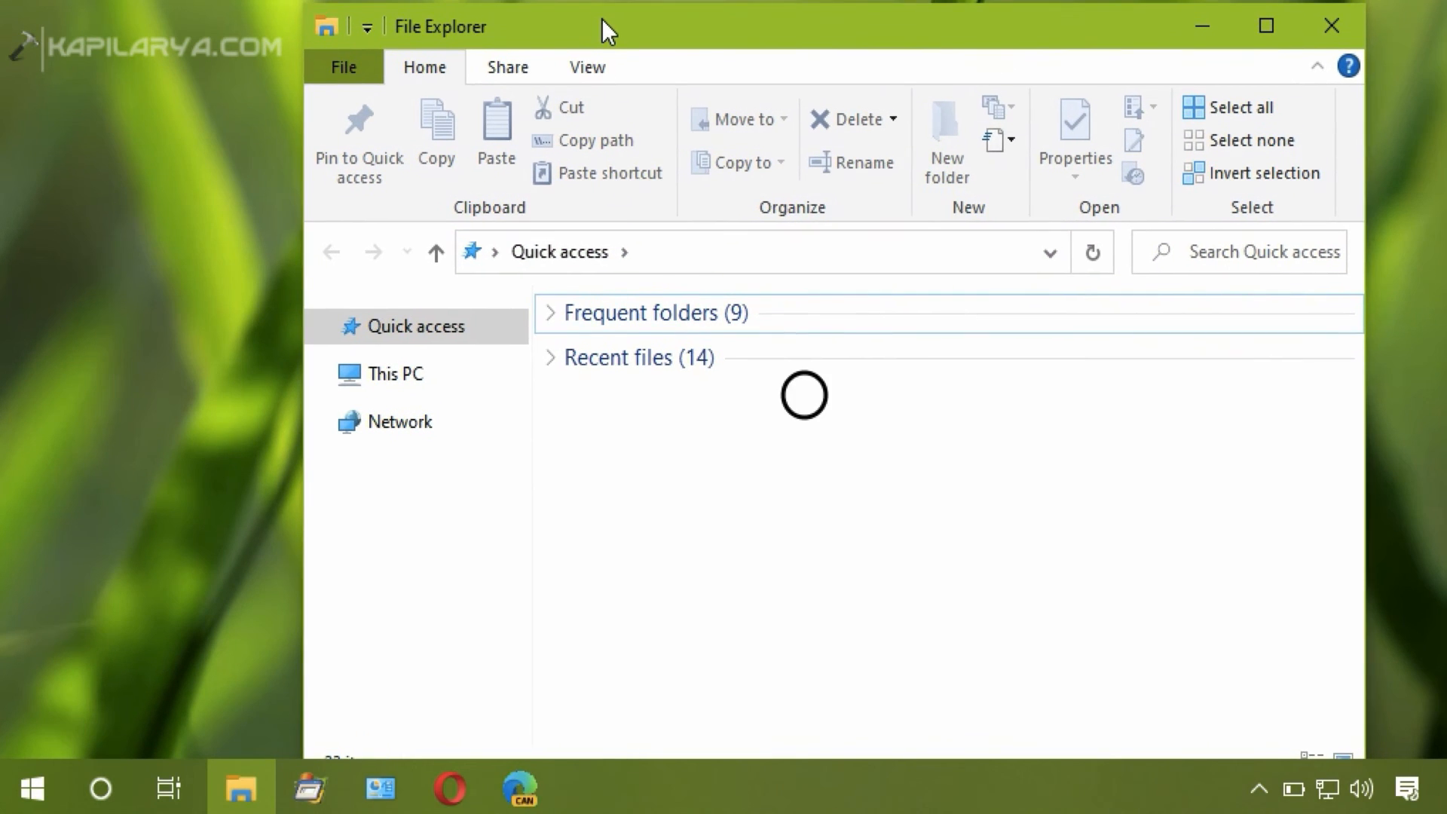
left_click(375, 377)
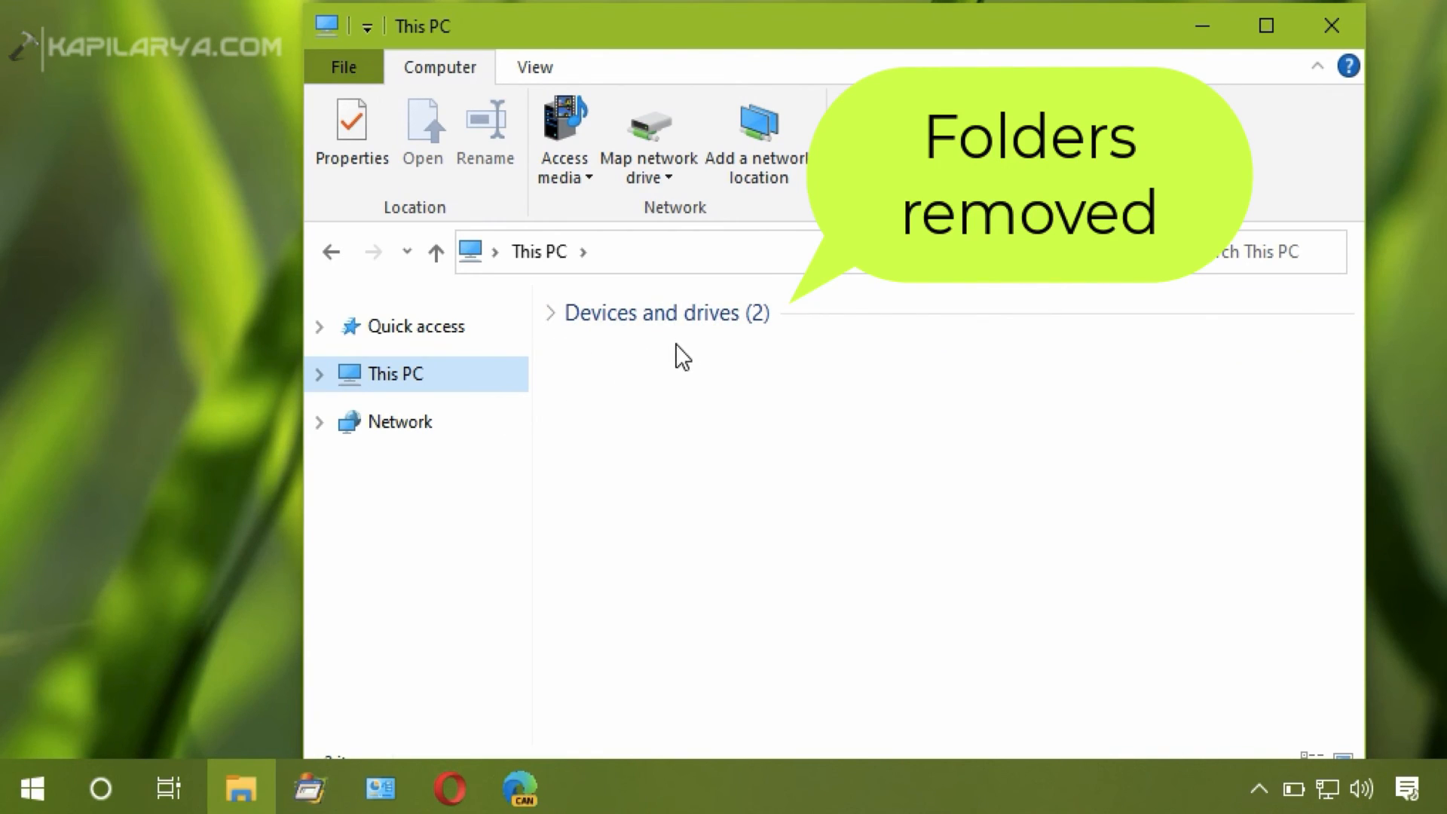
left_click(550, 312)
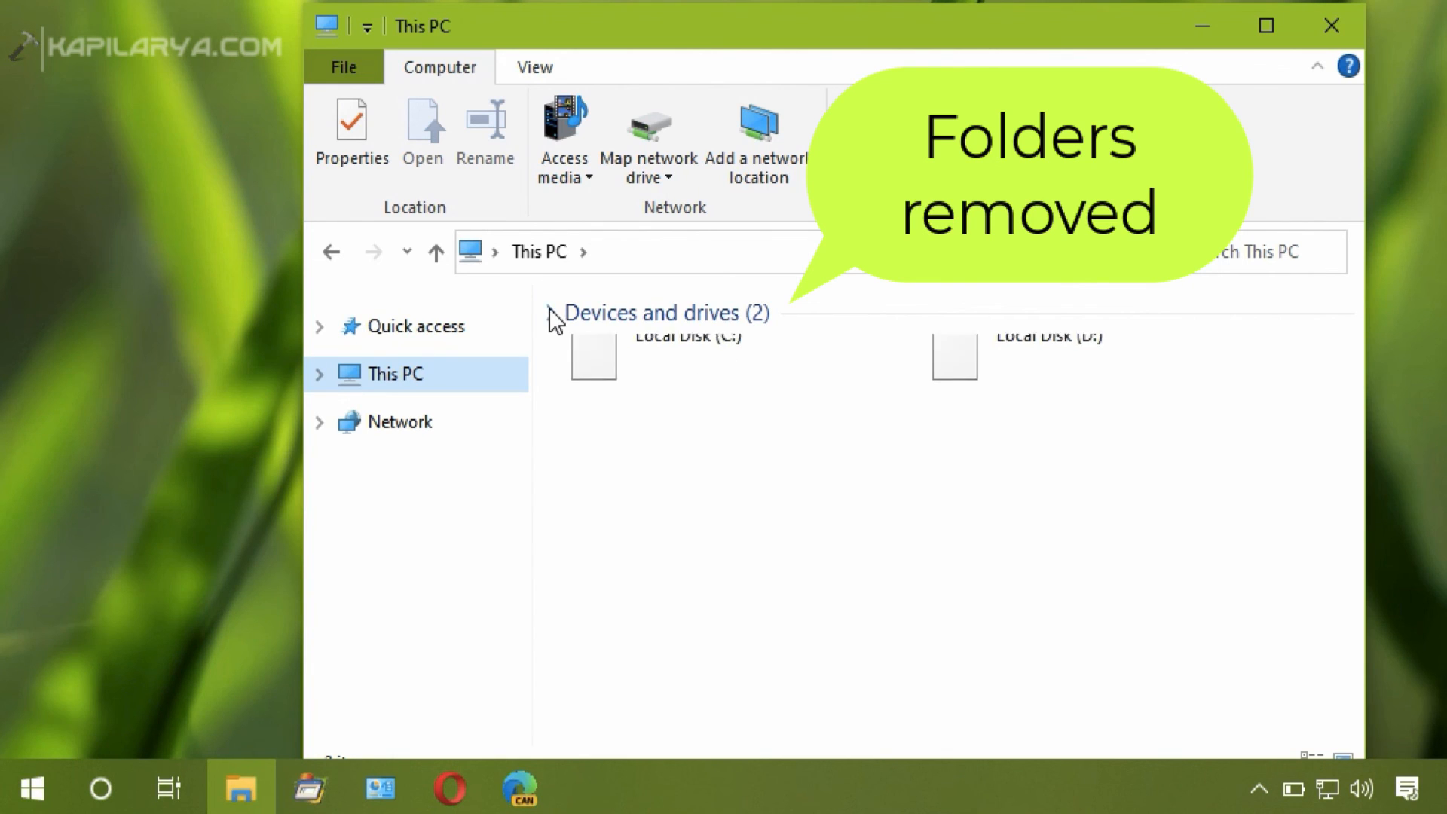
left_click(550, 312)
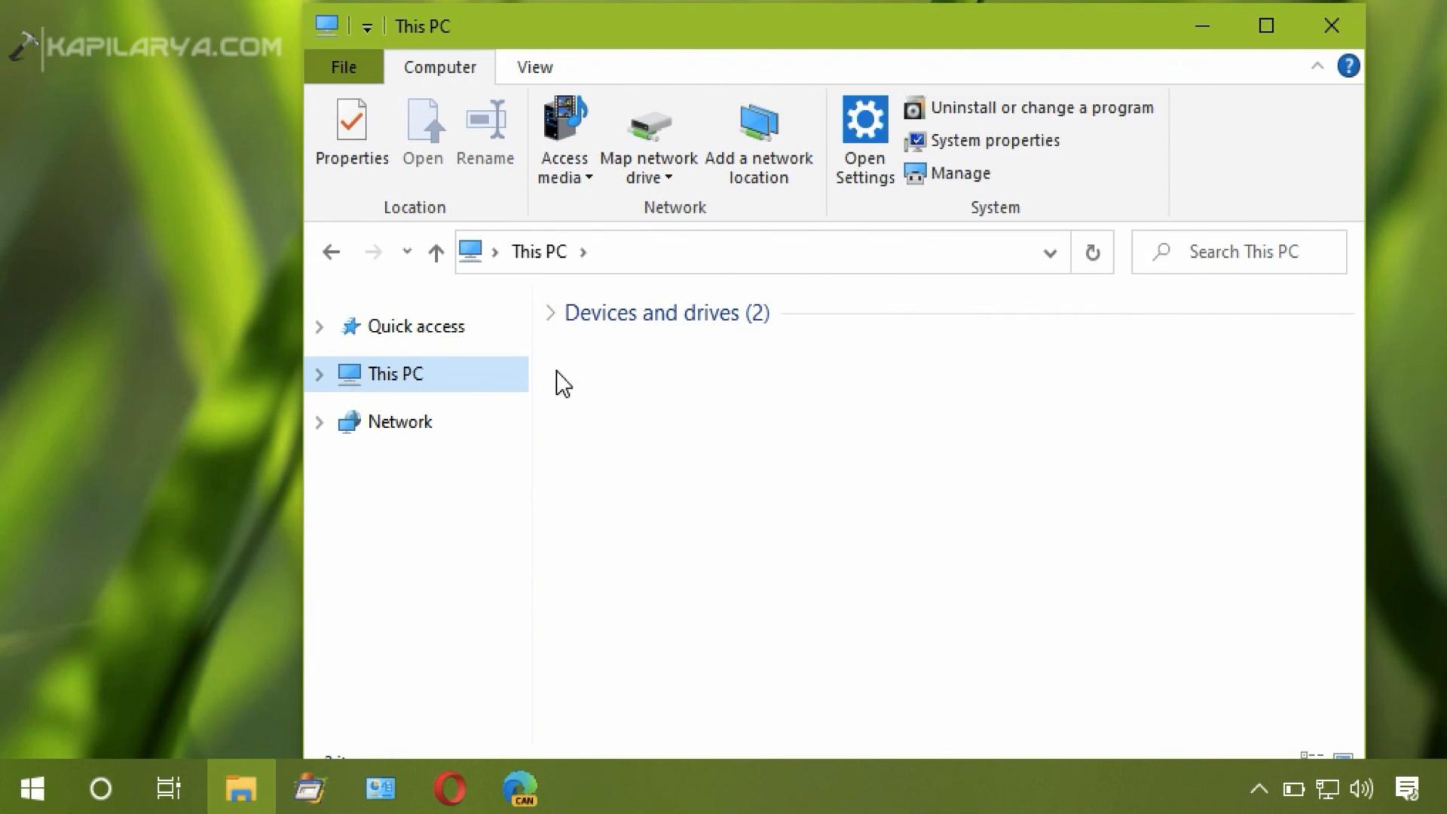